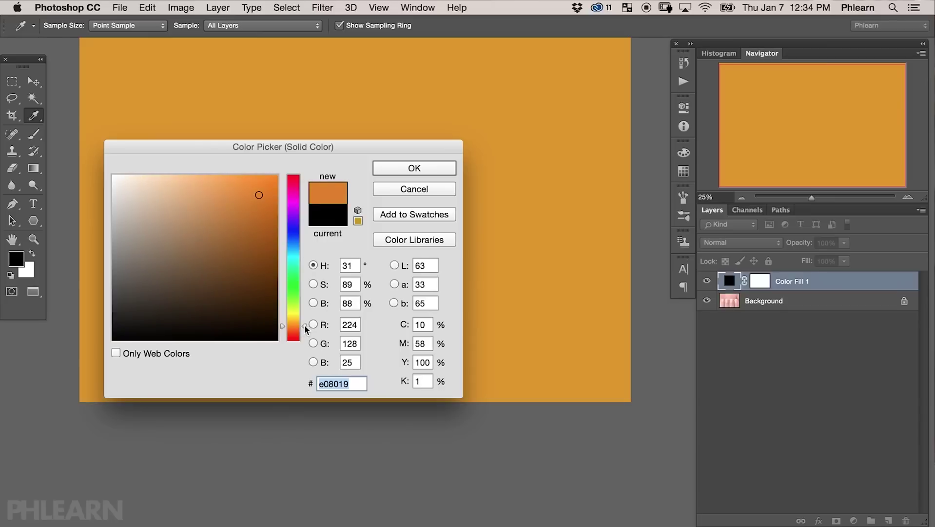
Step: Invert the Color Fill 1 layer mask to black and paint the nails in white on it to reveal the orange
left_click(747, 285)
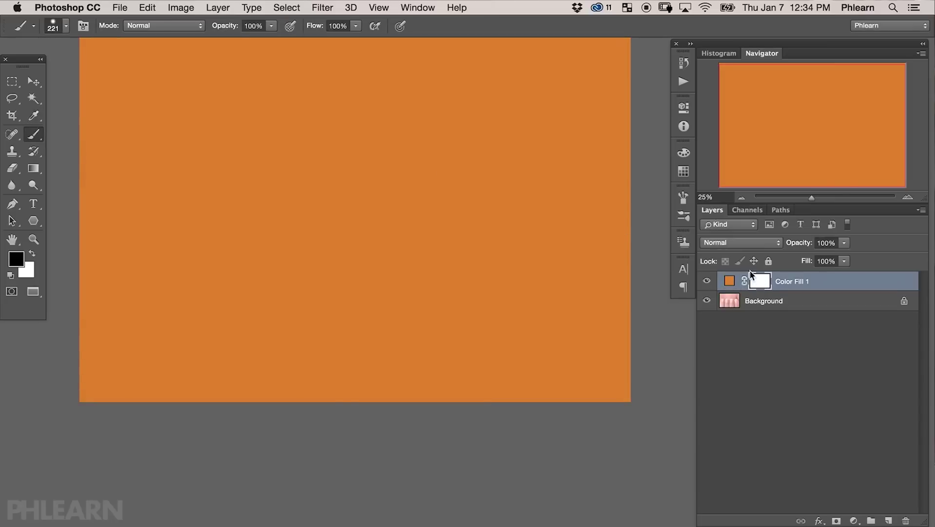
key("super+i")
key("x")
key("super+equal")
mouse_move(305, 188)
left_mouse_down()
mouse_move(287, 218)
mouse_move(278, 200)
mouse_move(264, 220)
mouse_move(260, 207)
mouse_move(272, 300)
mouse_move(322, 322)
mouse_move(371, 296)
mouse_move(369, 250)
mouse_move(332, 216)
mouse_move(300, 206)
mouse_move(291, 263)
mouse_move(320, 254)
mouse_move(347, 314)
mouse_move(366, 192)
mouse_move(310, 173)
mouse_move(256, 210)
left_mouse_up()
mouse_move(149, 220)
left_mouse_down()
mouse_move(121, 194)
mouse_move(118, 264)
mouse_move(183, 282)
mouse_move(203, 205)
mouse_move(121, 187)
mouse_move(157, 244)
mouse_move(146, 264)
mouse_move(164, 273)
left_mouse_up()
scroll(306, 273, "right", 5)
left_click_drag(341, 215, 337, 184)
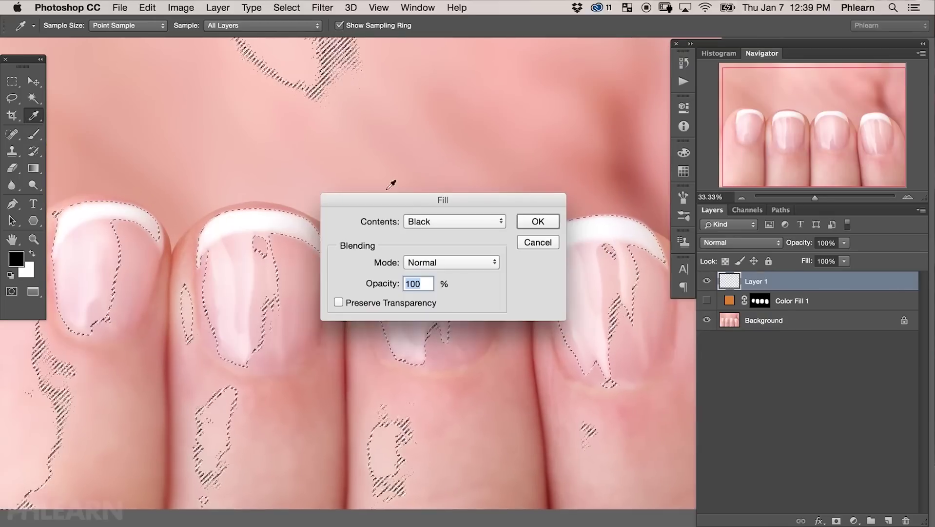
Step: Fill the selected highlights on Layer 1 with white and clear the selection
left_click(418, 199)
left_click(397, 280)
left_click(515, 198)
key("super+d")
key("super+minus")
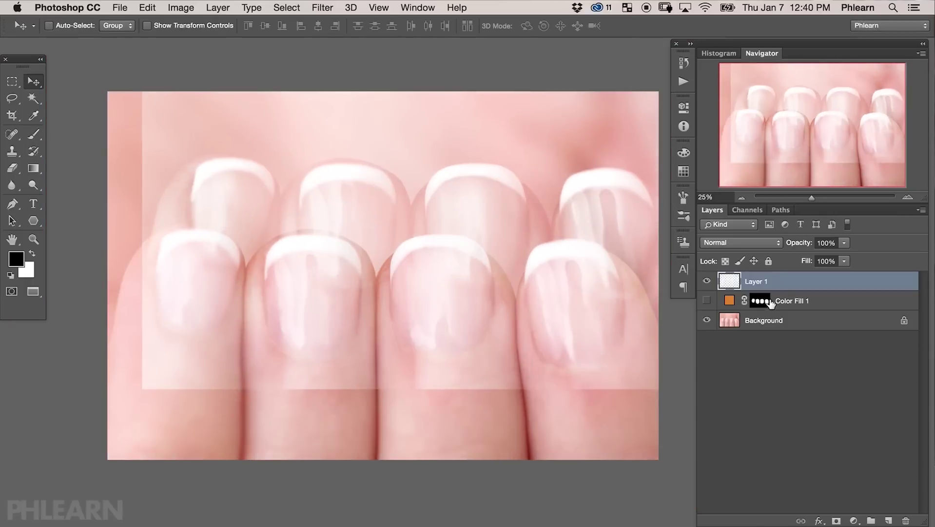
Step: Show the orange Color Fill 1 layer beneath the highlights on Layer 1
left_click(707, 300)
left_click(706, 301)
left_click(707, 300)
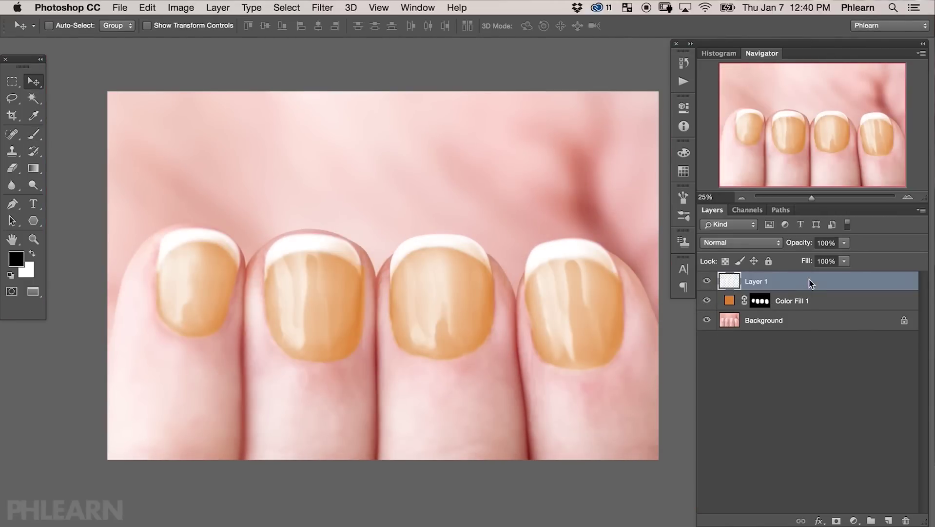
right_click(811, 283)
left_click(716, 259)
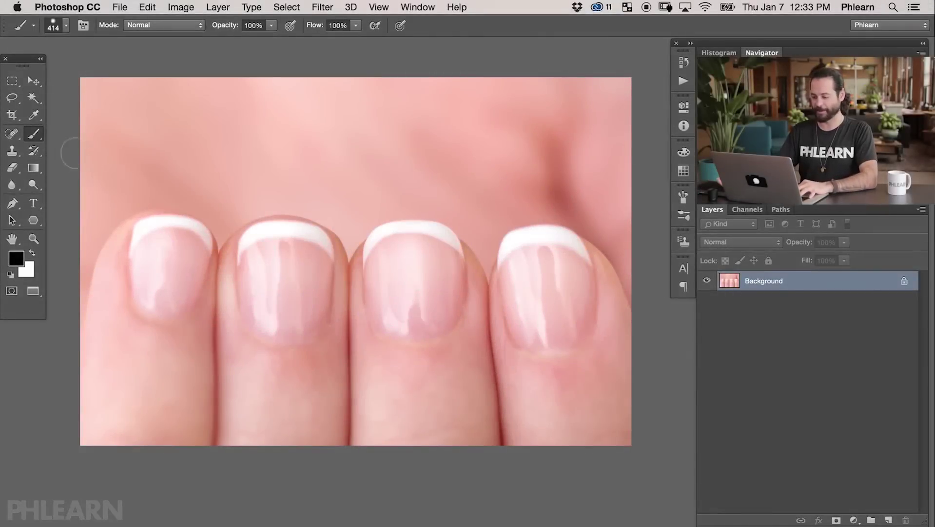
Step: Add a Solid Color fill layer above the Background in orange, hex e08019
left_click_drag(309, 309, 305, 266)
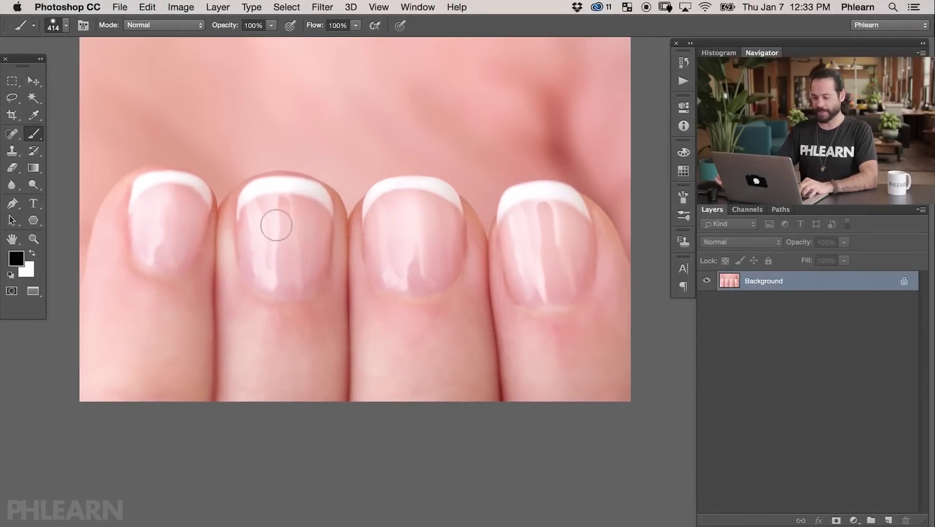
left_click_drag(295, 204, 302, 199)
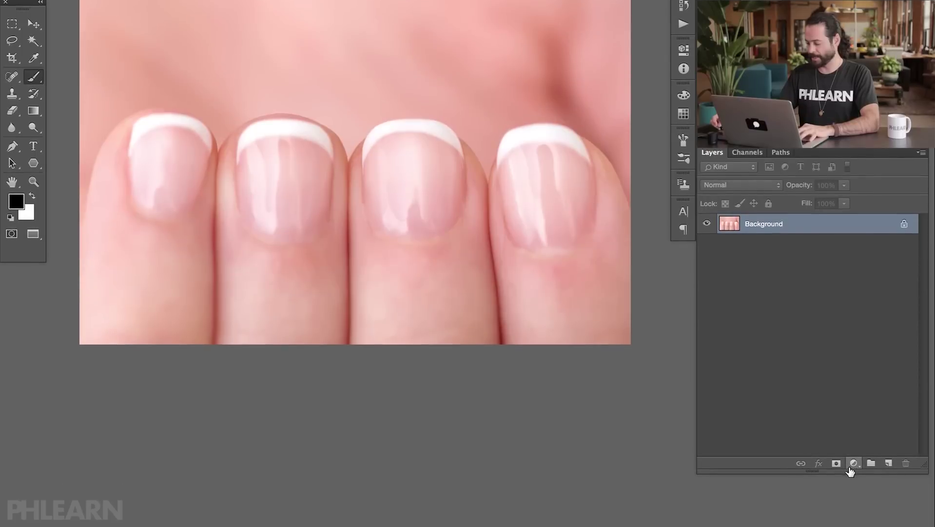
left_click(854, 463)
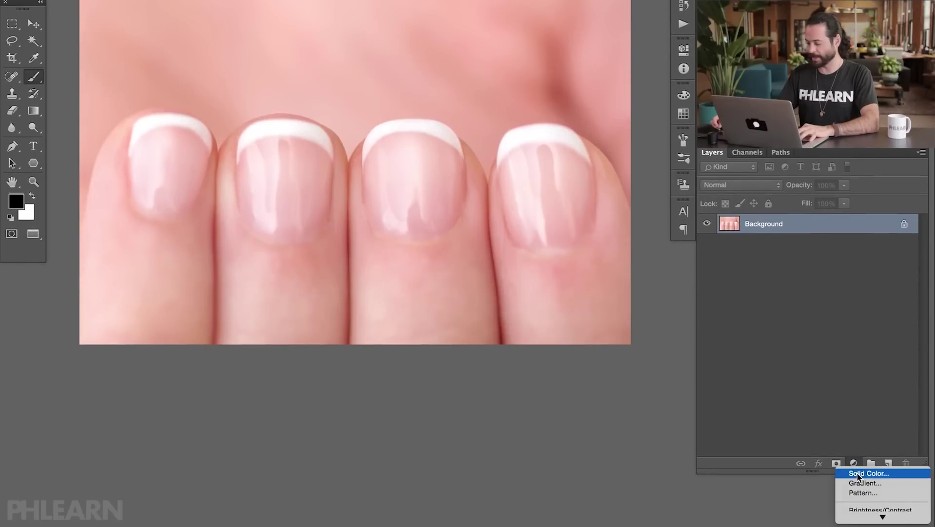
left_click(857, 472)
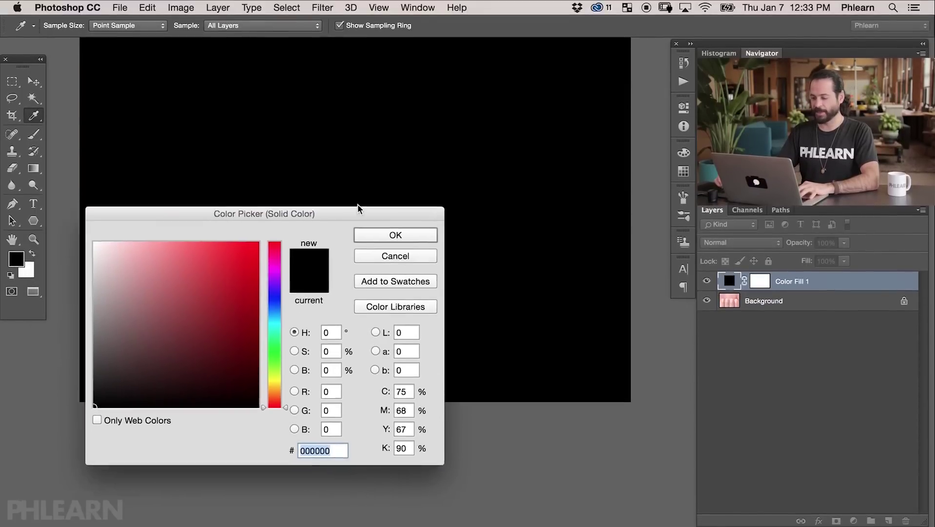
left_click_drag(357, 209, 377, 155)
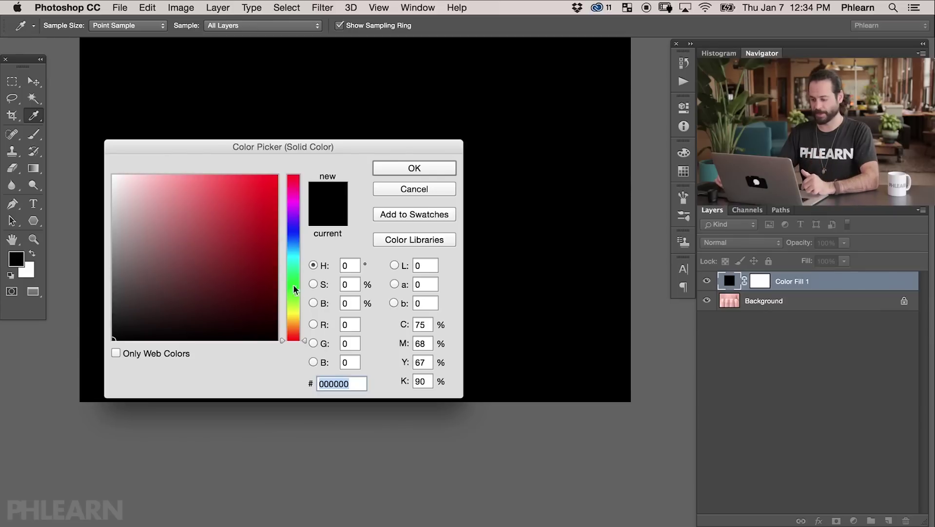
left_click(296, 322)
mouse_move(248, 281)
left_mouse_down()
mouse_move(230, 229)
mouse_move(259, 208)
mouse_move(259, 195)
left_mouse_up()
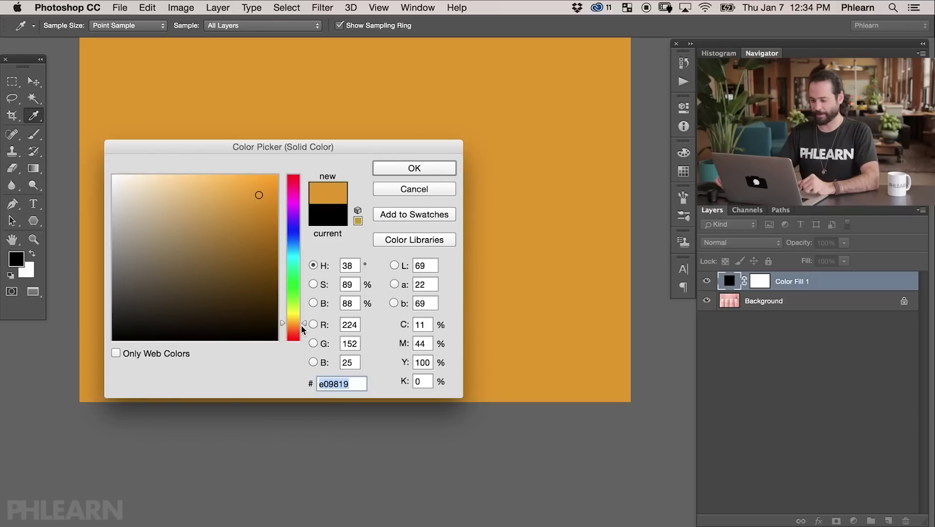
left_click_drag(304, 326, 306, 329)
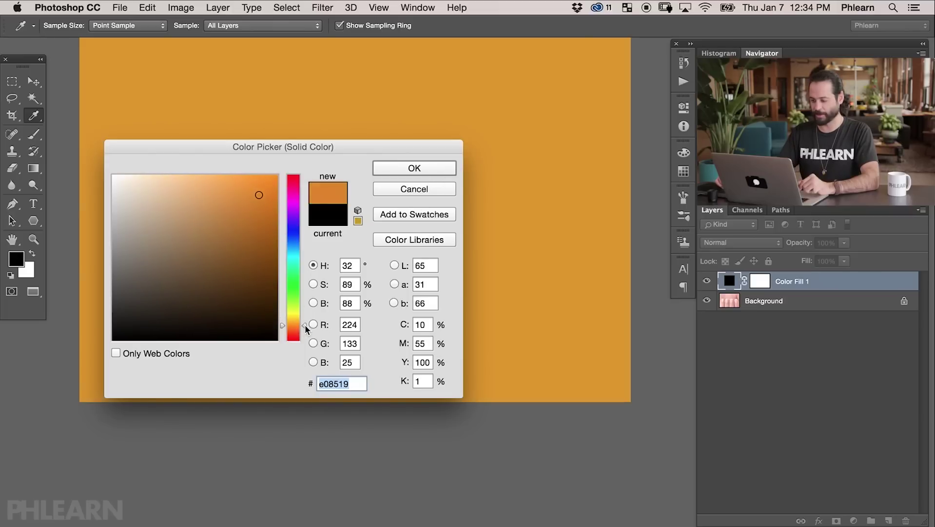
left_click(434, 168)
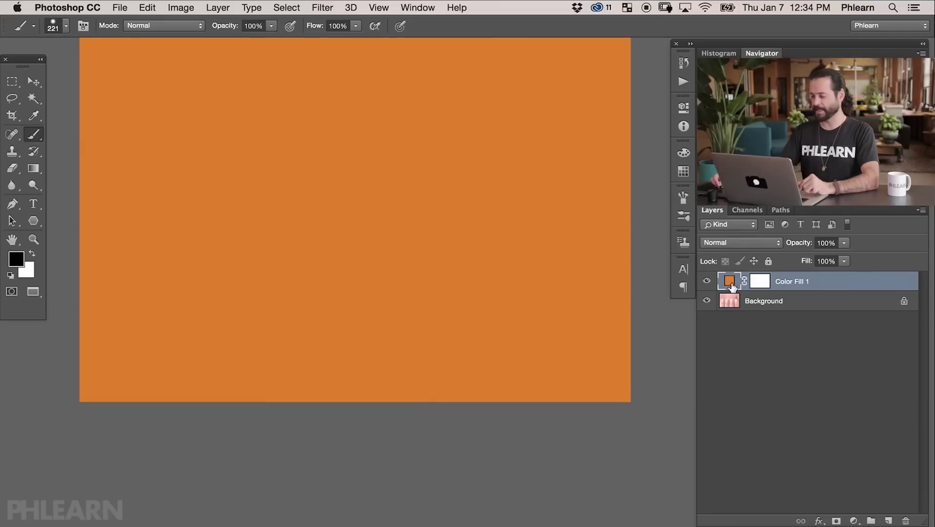
Step: Invert the Color Fill 1 mask to black and make white the foreground color for the brush
left_click(762, 284)
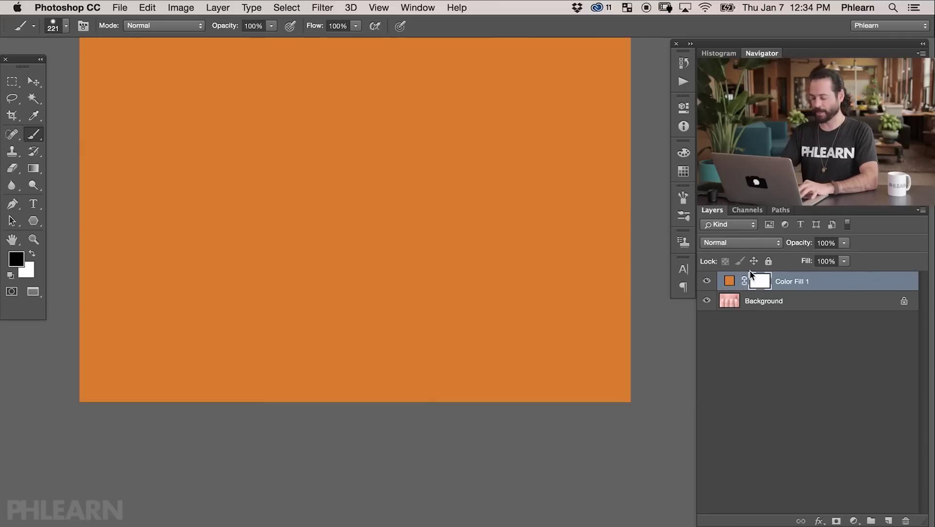
key("super+i")
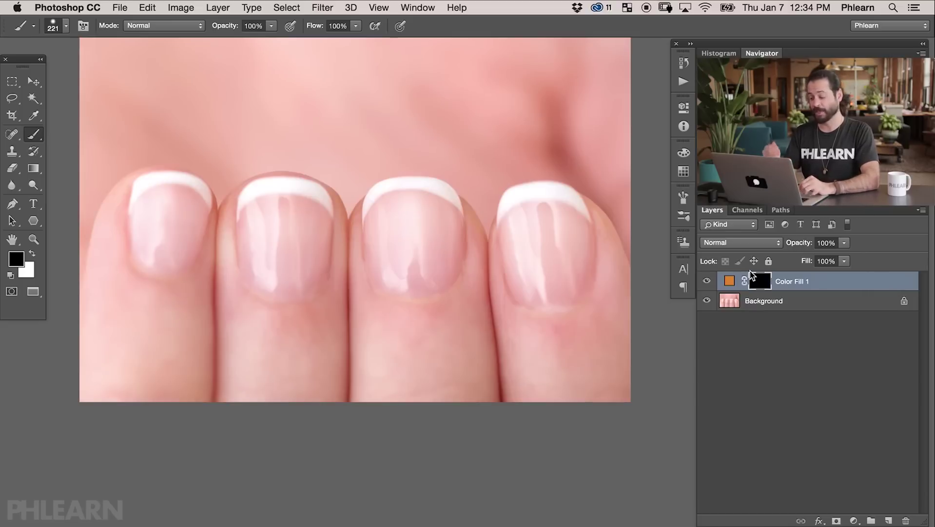
key("super+equal")
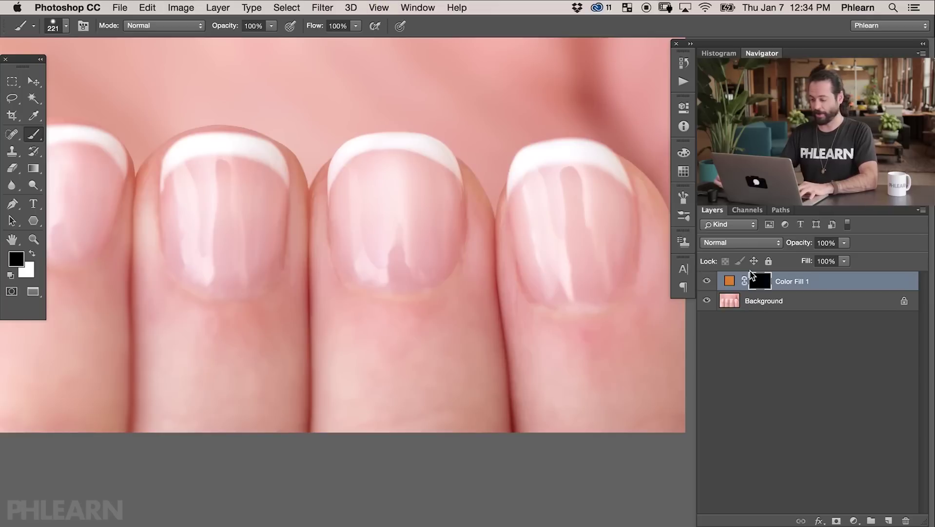
mouse_move(244, 202)
left_mouse_down()
mouse_move(381, 260)
mouse_move(318, 274)
left_mouse_up()
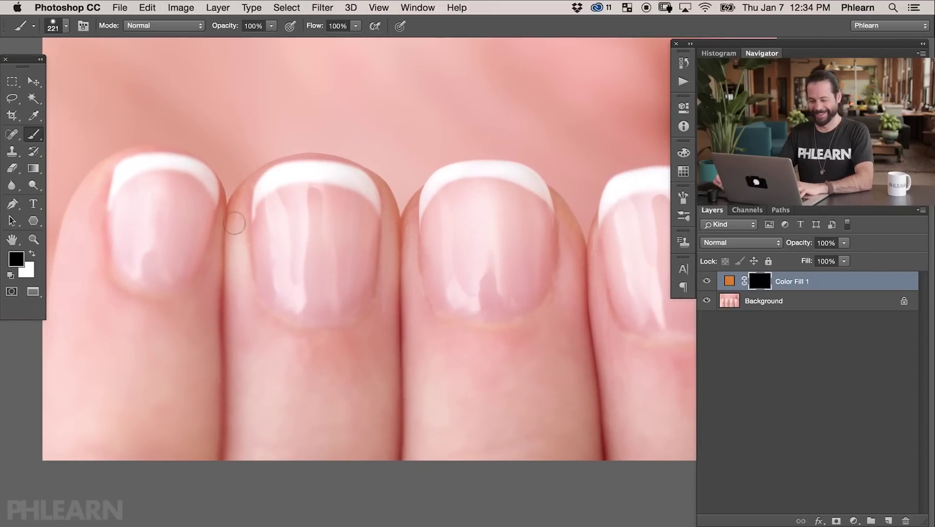
key("x")
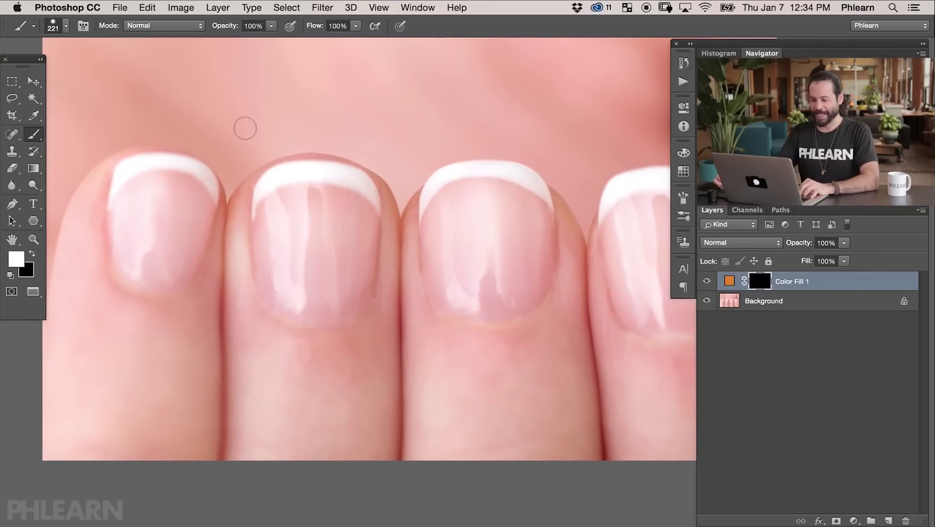
Step: Paint the first and second nails from the left in white on the fill layer's mask to color them orange
mouse_move(305, 222)
left_mouse_down()
mouse_move(296, 251)
mouse_move(314, 193)
mouse_move(296, 207)
mouse_move(295, 224)
mouse_move(298, 193)
mouse_move(290, 195)
mouse_move(281, 232)
mouse_move(275, 189)
mouse_move(264, 243)
mouse_move(263, 210)
left_mouse_up()
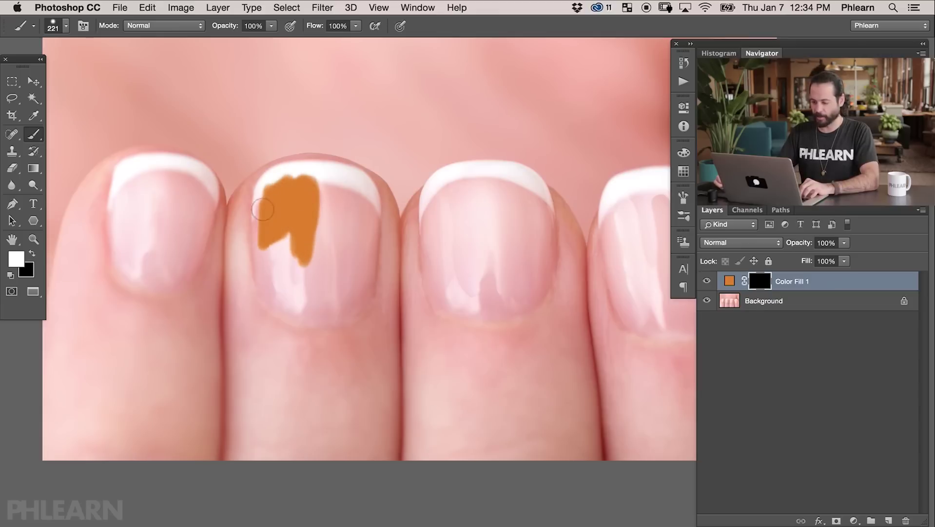
mouse_move(257, 241)
left_mouse_down()
mouse_move(265, 276)
mouse_move(262, 230)
mouse_move(270, 299)
mouse_move(295, 318)
mouse_move(340, 321)
left_mouse_up()
mouse_move(376, 274)
left_mouse_down()
mouse_move(377, 222)
mouse_move(368, 253)
mouse_move(361, 187)
mouse_move(334, 195)
mouse_move(320, 222)
mouse_move(295, 214)
mouse_move(283, 293)
mouse_move(301, 283)
mouse_move(311, 248)
mouse_move(323, 238)
mouse_move(308, 252)
mouse_move(322, 264)
mouse_move(341, 231)
mouse_move(330, 244)
mouse_move(349, 296)
mouse_move(367, 262)
left_mouse_up()
left_click_drag(361, 184, 290, 178)
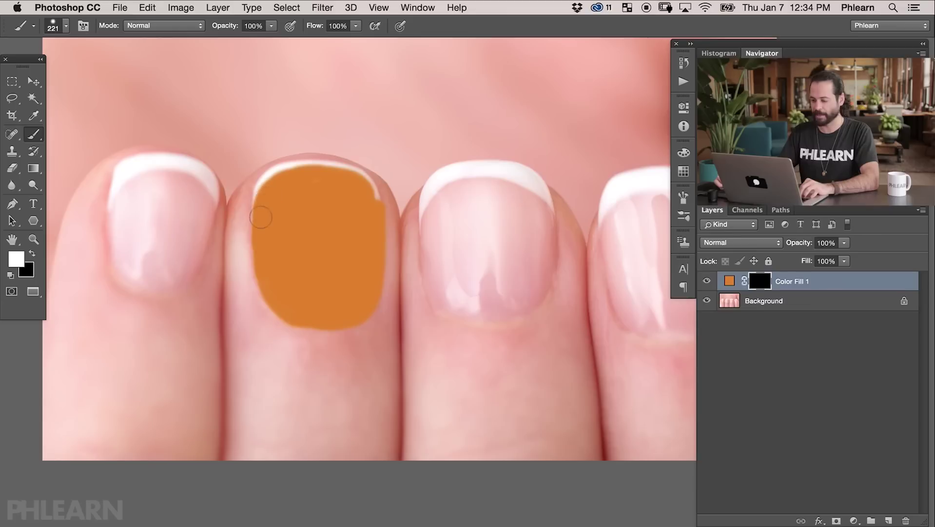
mouse_move(149, 195)
left_mouse_down()
mouse_move(132, 181)
mouse_move(121, 222)
mouse_move(118, 197)
mouse_move(120, 267)
mouse_move(163, 287)
mouse_move(190, 267)
mouse_move(207, 194)
mouse_move(186, 173)
mouse_move(129, 175)
mouse_move(122, 212)
mouse_move(141, 211)
mouse_move(168, 180)
mouse_move(185, 211)
mouse_move(192, 203)
mouse_move(156, 247)
left_mouse_up()
mouse_move(187, 199)
left_mouse_down()
mouse_move(150, 212)
mouse_move(134, 239)
left_mouse_up()
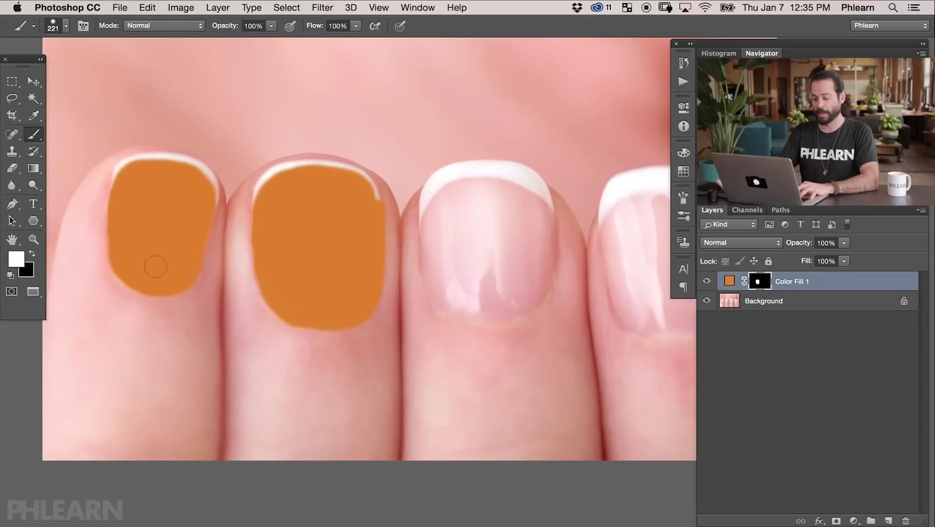
Step: Paint the third and fourth nails fully in white on the fill layer's mask to color them orange
left_click_drag(416, 267, 298, 263)
mouse_move(348, 217)
left_mouse_down()
mouse_move(357, 179)
mouse_move(330, 173)
mouse_move(326, 197)
mouse_move(322, 189)
mouse_move(310, 200)
mouse_move(319, 289)
mouse_move(387, 300)
mouse_move(423, 272)
mouse_move(426, 202)
mouse_move(371, 197)
mouse_move(367, 184)
mouse_move(345, 227)
mouse_move(335, 210)
mouse_move(328, 236)
mouse_move(348, 221)
mouse_move(353, 285)
mouse_move(402, 243)
mouse_move(411, 209)
mouse_move(406, 260)
mouse_move(370, 279)
mouse_move(395, 278)
left_mouse_up()
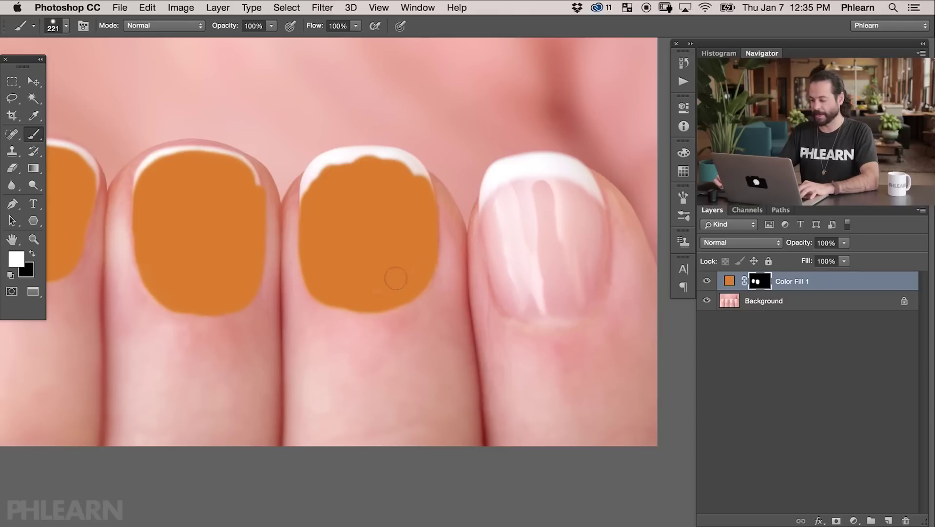
left_click_drag(489, 245, 406, 245)
mouse_move(453, 217)
left_mouse_down()
mouse_move(453, 238)
mouse_move(452, 206)
mouse_move(432, 192)
mouse_move(420, 198)
mouse_move(413, 242)
mouse_move(409, 216)
mouse_move(423, 299)
mouse_move(460, 316)
mouse_move(495, 312)
mouse_move(516, 278)
mouse_move(511, 208)
mouse_move(513, 242)
mouse_move(486, 188)
mouse_move(414, 209)
mouse_move(413, 193)
mouse_move(480, 179)
left_mouse_up()
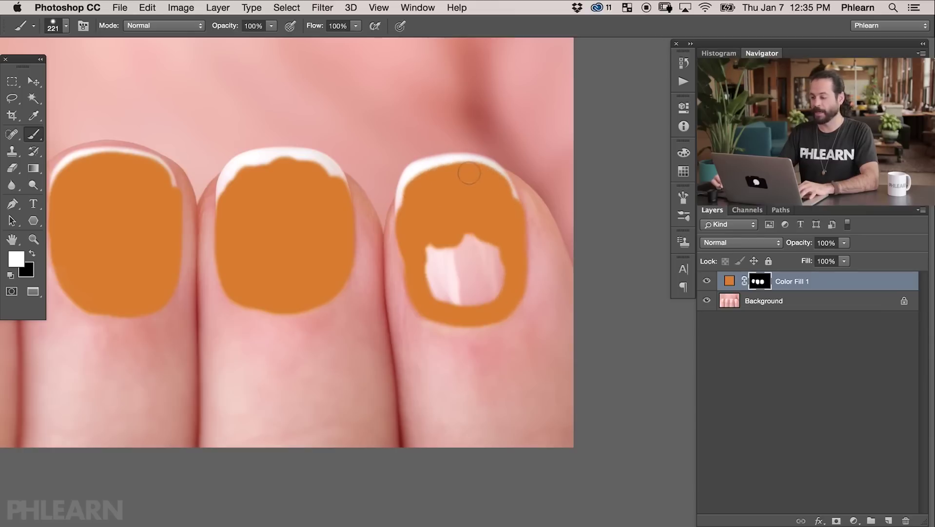
mouse_move(407, 213)
left_mouse_down()
mouse_move(418, 234)
mouse_move(437, 232)
mouse_move(430, 284)
mouse_move(443, 295)
mouse_move(486, 259)
mouse_move(489, 225)
mouse_move(502, 283)
mouse_move(456, 297)
left_mouse_up()
mouse_move(376, 259)
left_mouse_down()
mouse_move(474, 265)
mouse_move(530, 283)
left_mouse_up()
left_click_drag(479, 195, 442, 185)
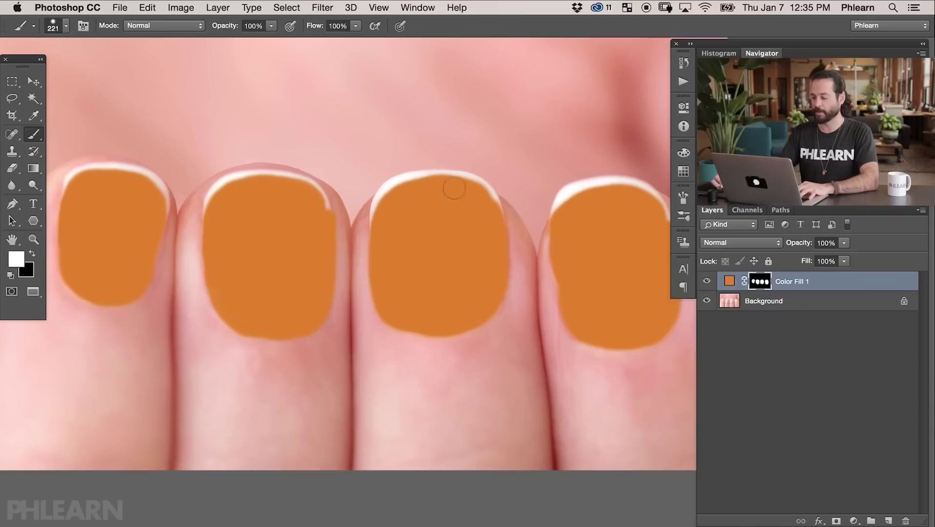
Step: Hide the Color Fill 1 layer and select the Background layer, with black as the foreground color
mouse_move(438, 282)
left_mouse_down()
mouse_move(455, 294)
mouse_move(414, 308)
mouse_move(413, 324)
mouse_move(424, 319)
left_mouse_up()
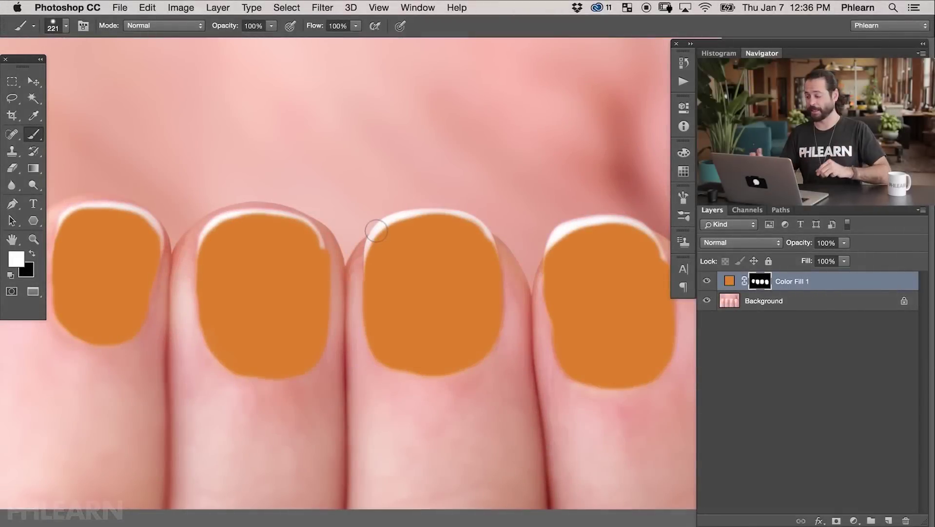
left_click(707, 282)
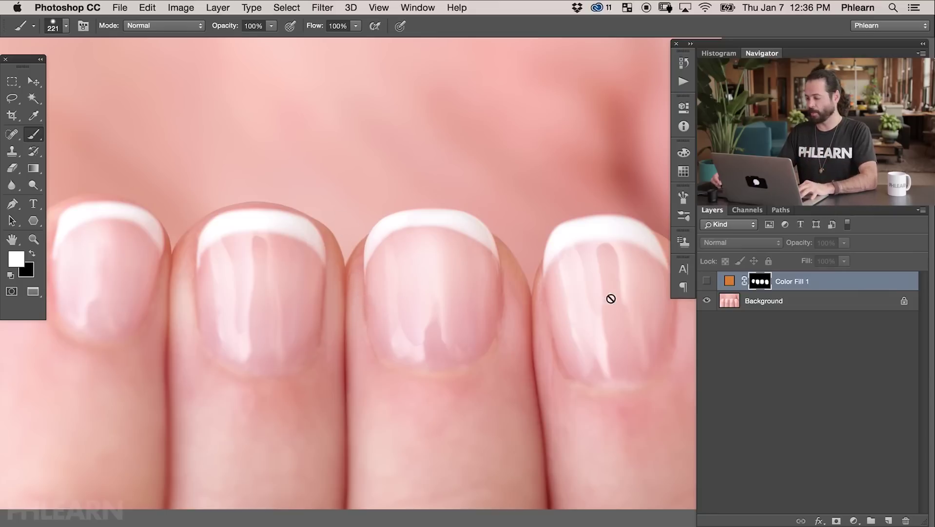
left_click(771, 302)
key("x")
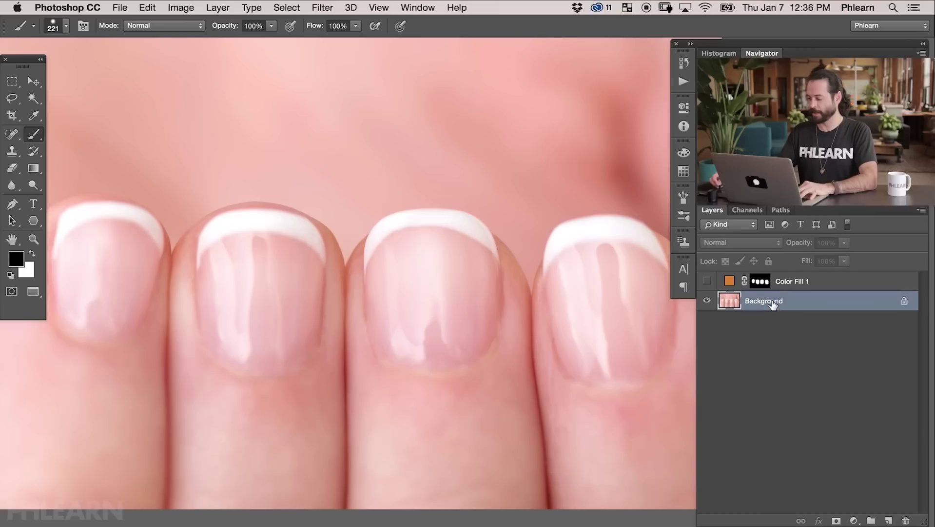
Step: Examine the Red, Green and Blue channels individually to compare the contrast of the nail highlights
left_click(746, 210)
left_click(418, 7)
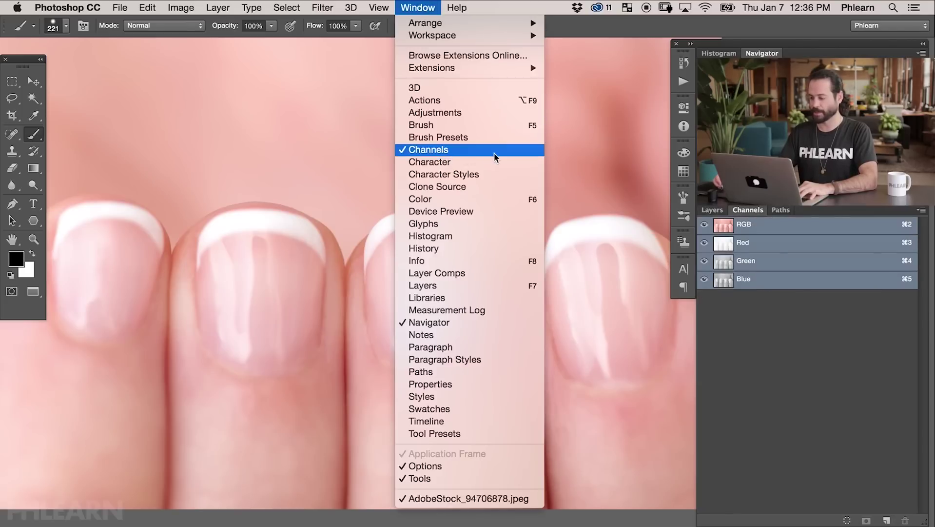
left_click(785, 322)
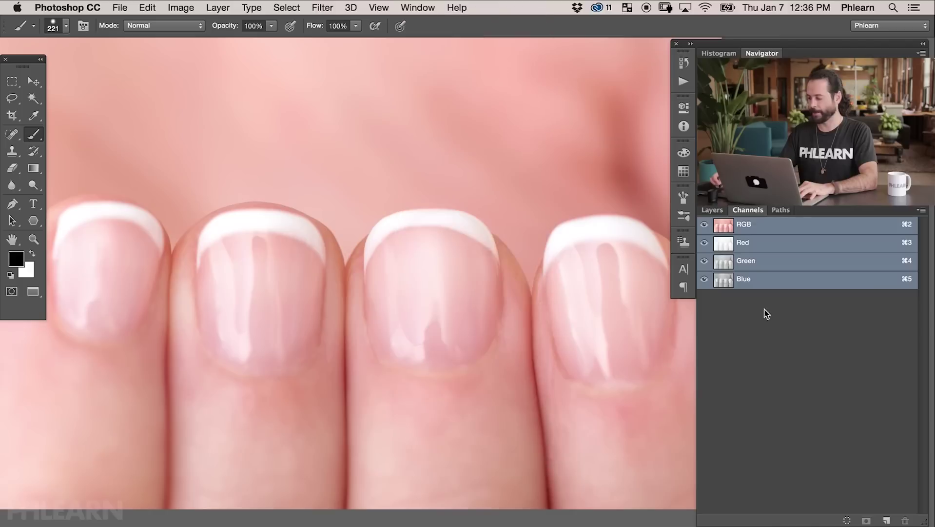
left_click(760, 243)
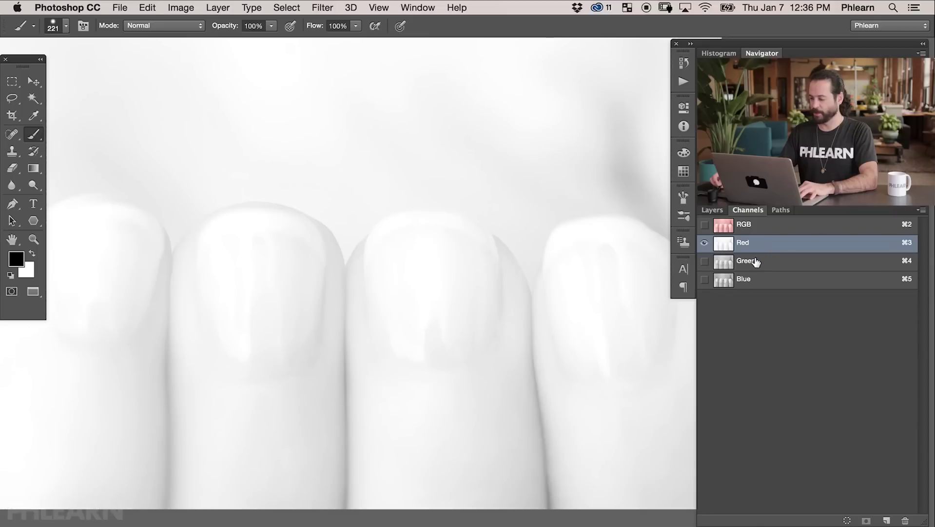
left_click(757, 260)
left_click(757, 282)
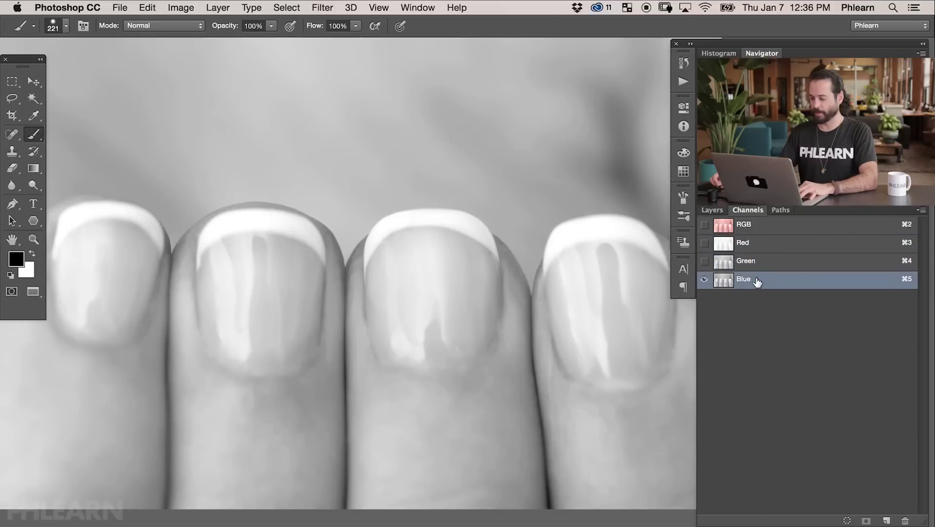
left_click(758, 245)
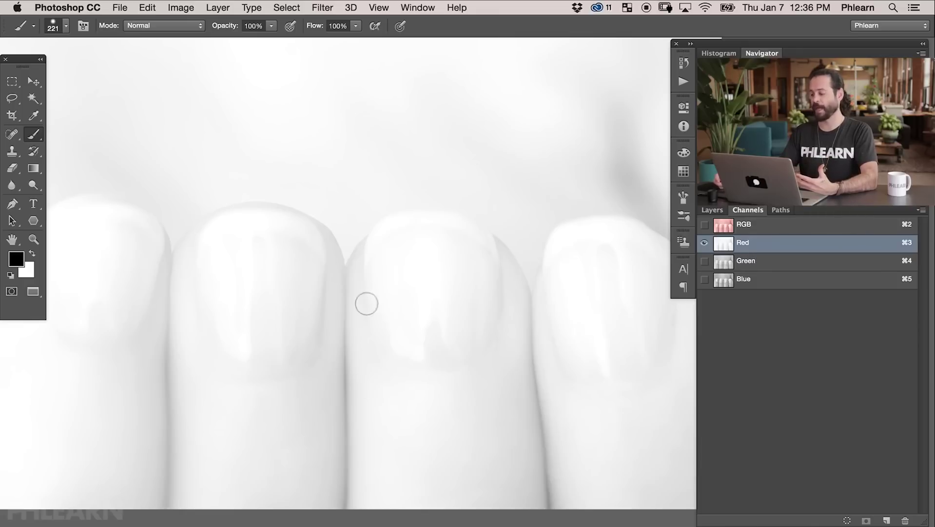
left_click(765, 284)
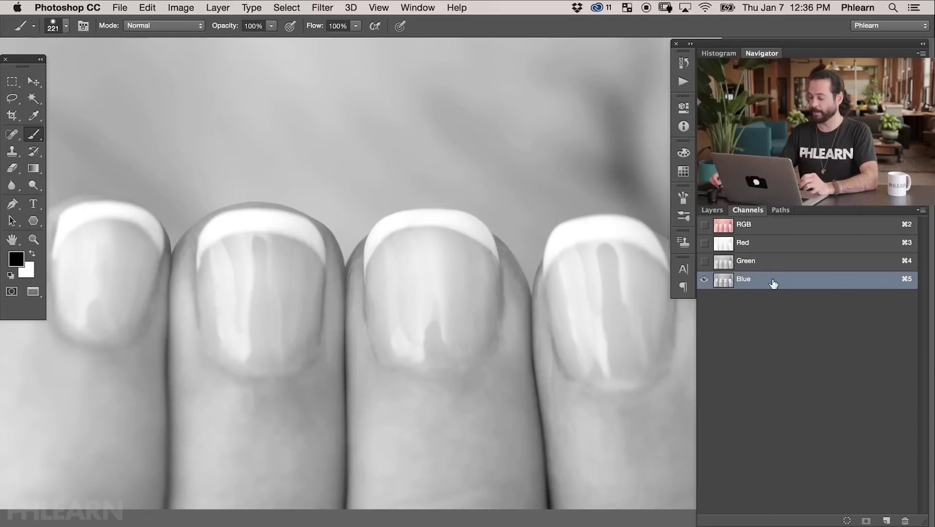
left_click(753, 262)
Step: Select the Blue channel and duplicate it
left_click(755, 278)
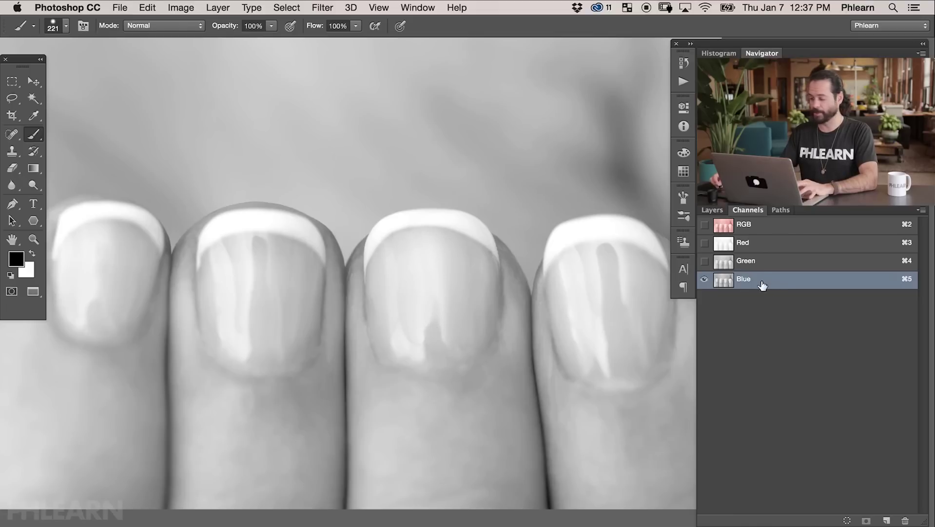
left_click_drag(770, 283, 885, 520)
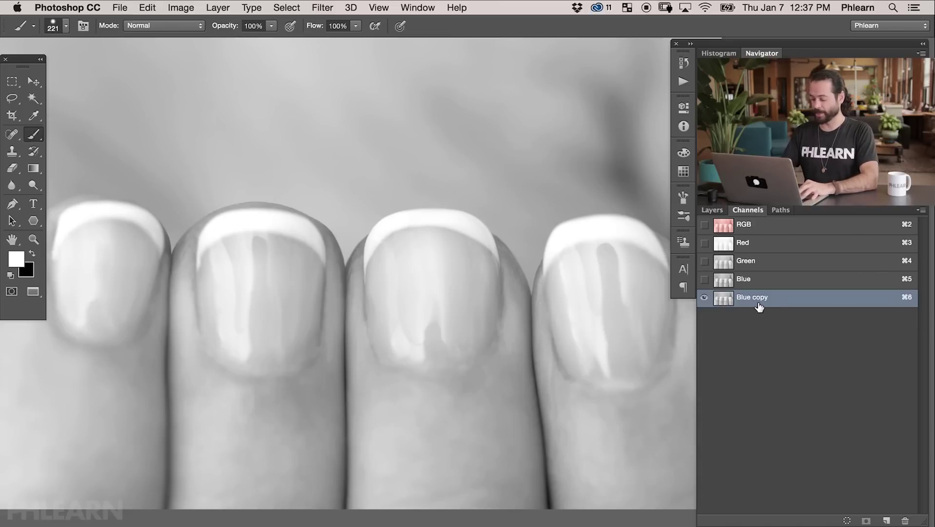
Step: Darken the Blue copy channel with Levels, using a black input of 83 and a midtone of 0.67, and compare it with the Blue channel
key("super+l")
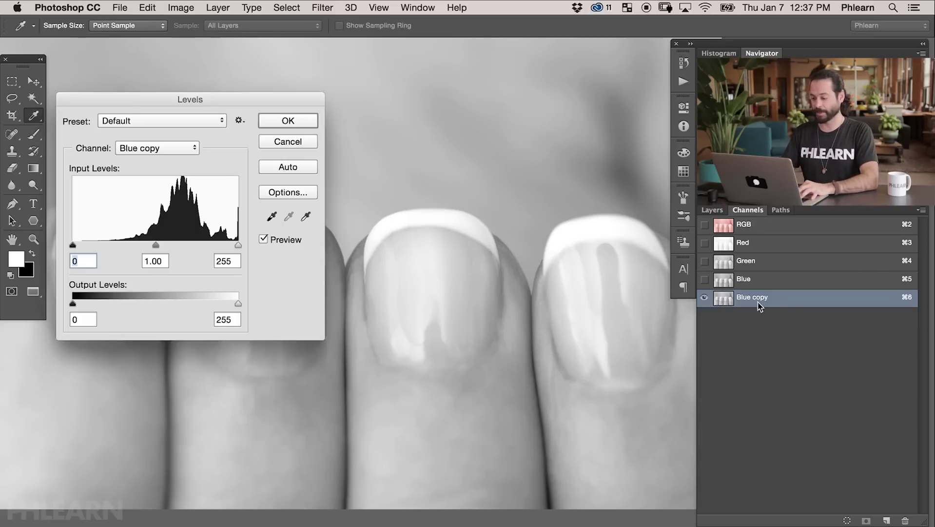
left_click_drag(158, 244, 175, 246)
left_click_drag(80, 246, 126, 249)
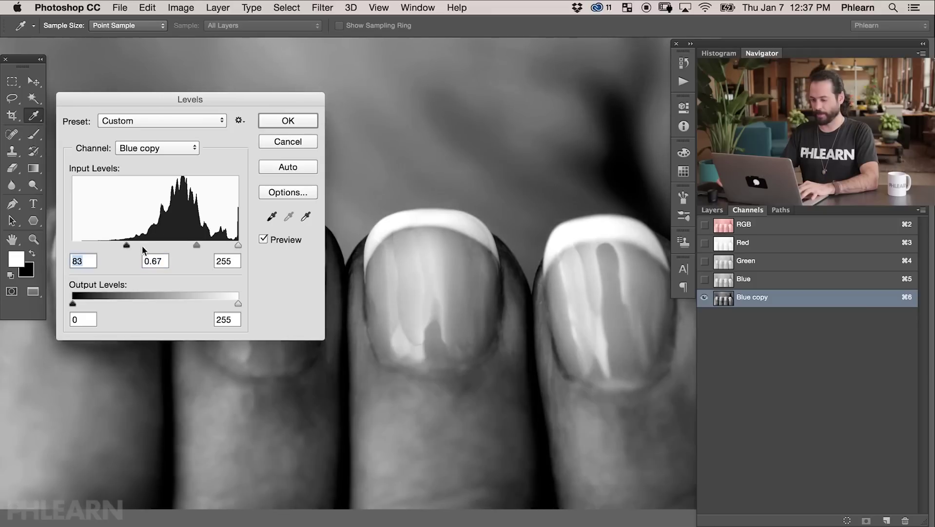
left_click(288, 122)
key("b")
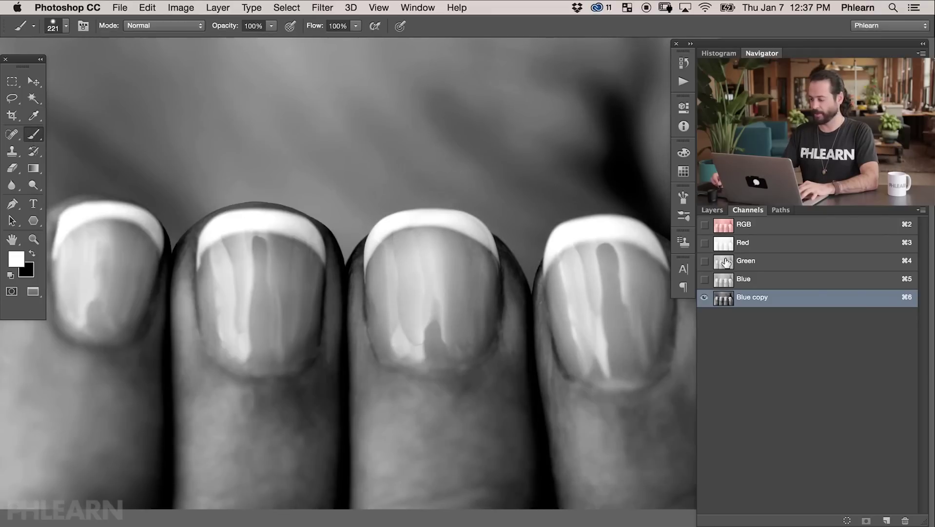
left_click(758, 279)
key("x")
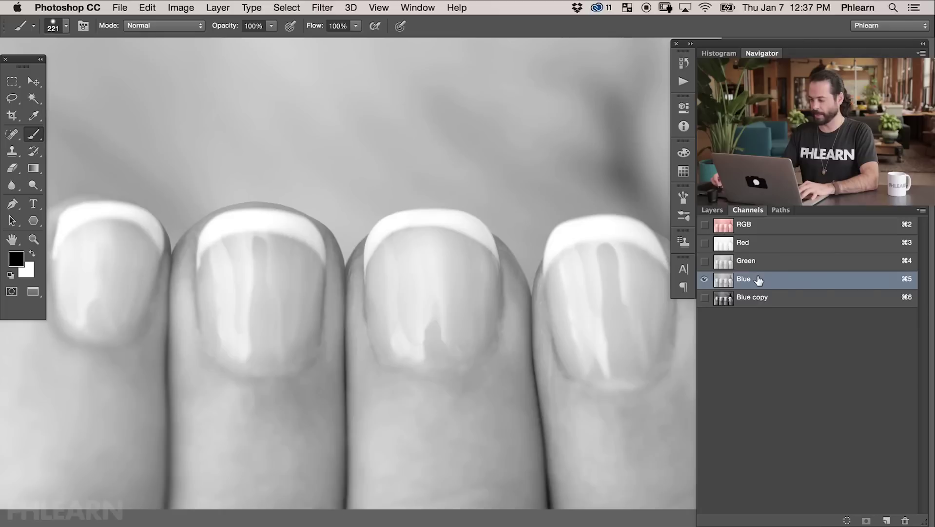
left_click(776, 302)
key("x")
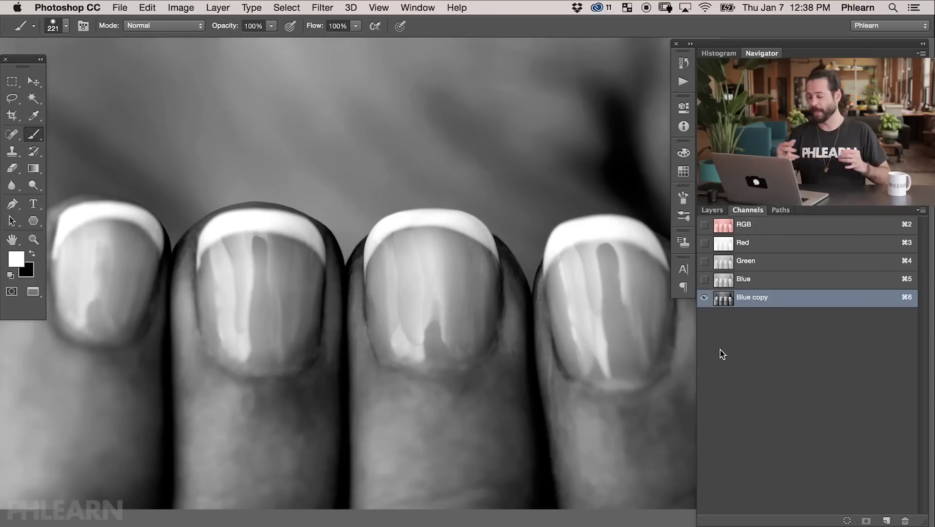
Step: Load the Blue copy channel as a selection and create a new layer above Color Fill 1
left_click(726, 301, "super")
key("super+d")
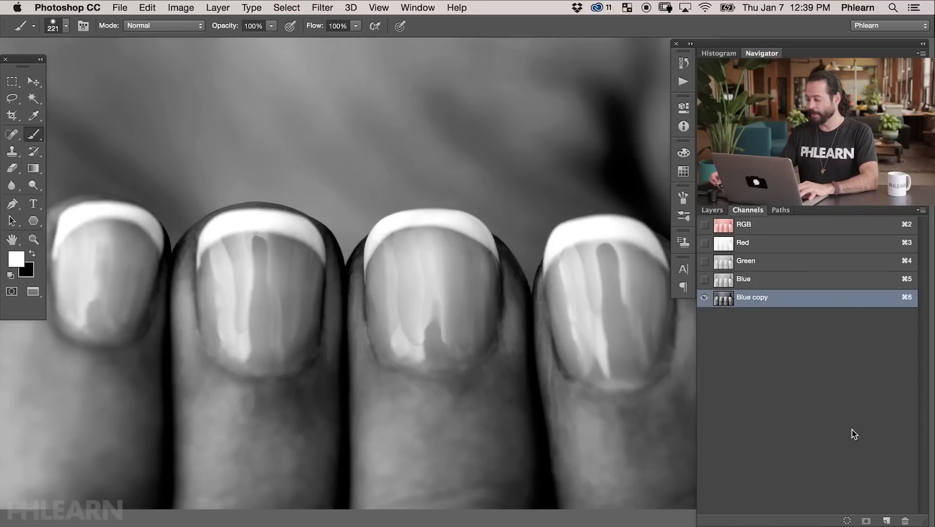
left_click(846, 521)
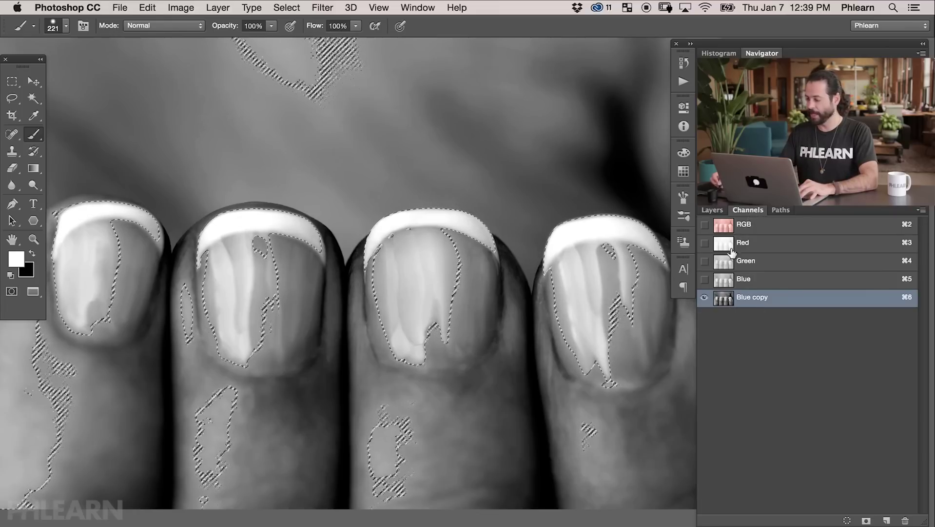
left_click(712, 210)
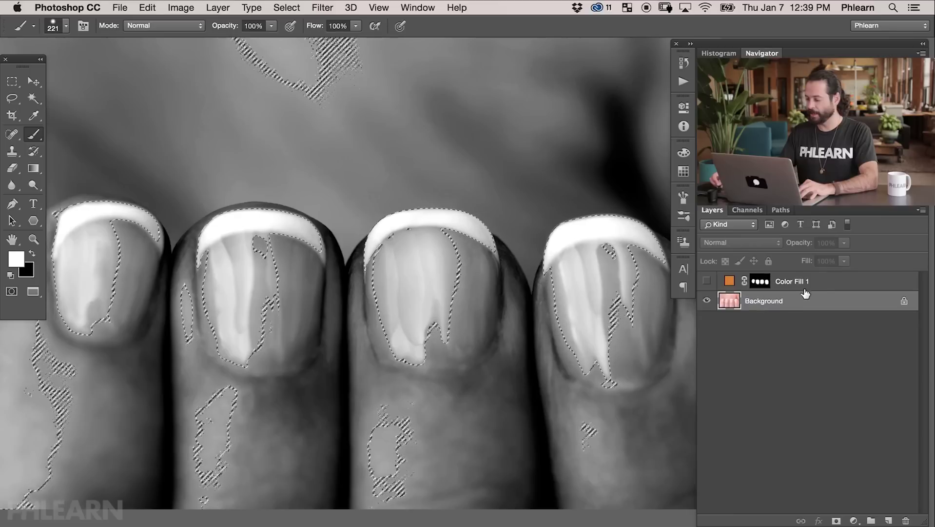
left_click(820, 281)
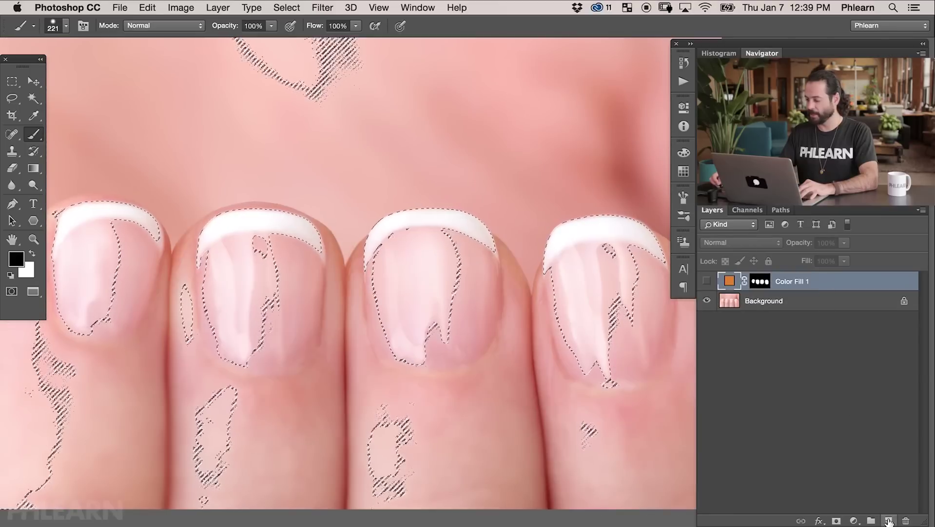
left_click(889, 521)
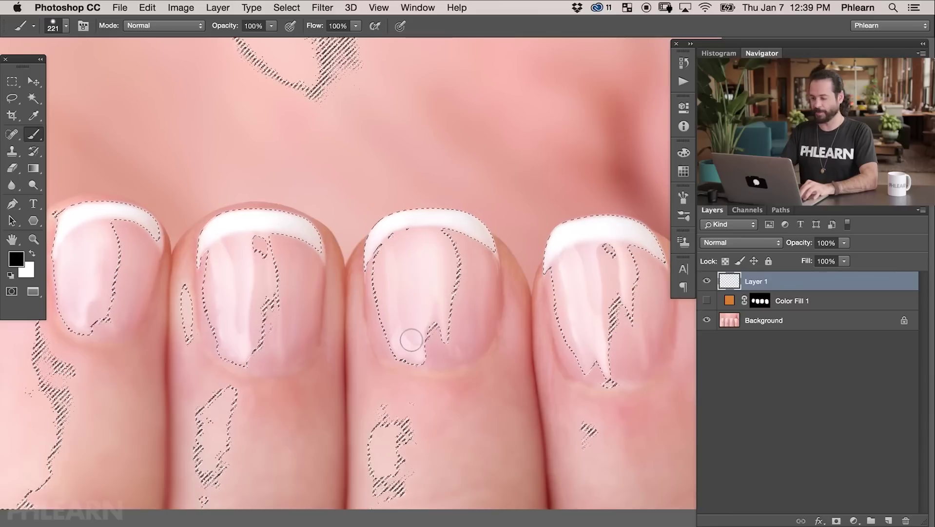
Step: Fill the selection on Layer 1 with white at 100% opacity in Normal mode, and deselect
key("shift+BackSpace")
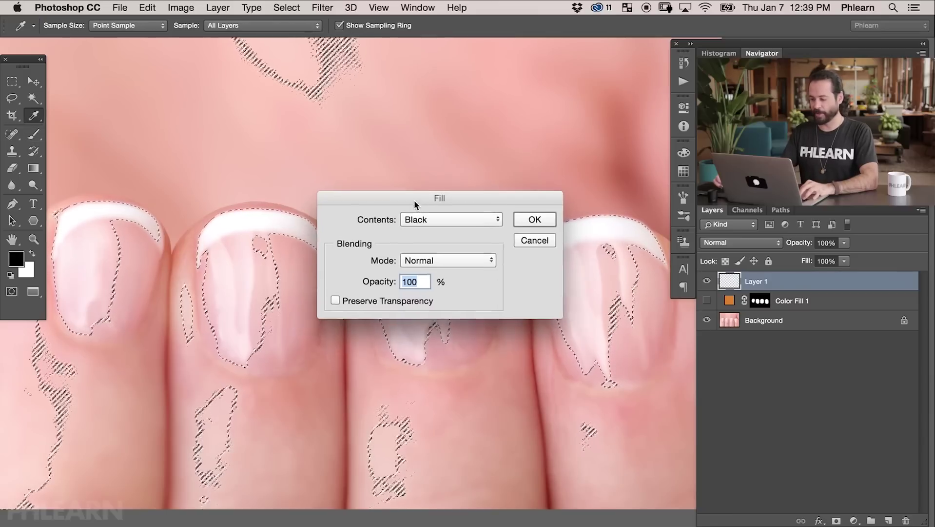
left_click_drag(415, 204, 398, 184)
left_click(407, 197)
left_click(422, 216)
left_click(518, 199)
key("b")
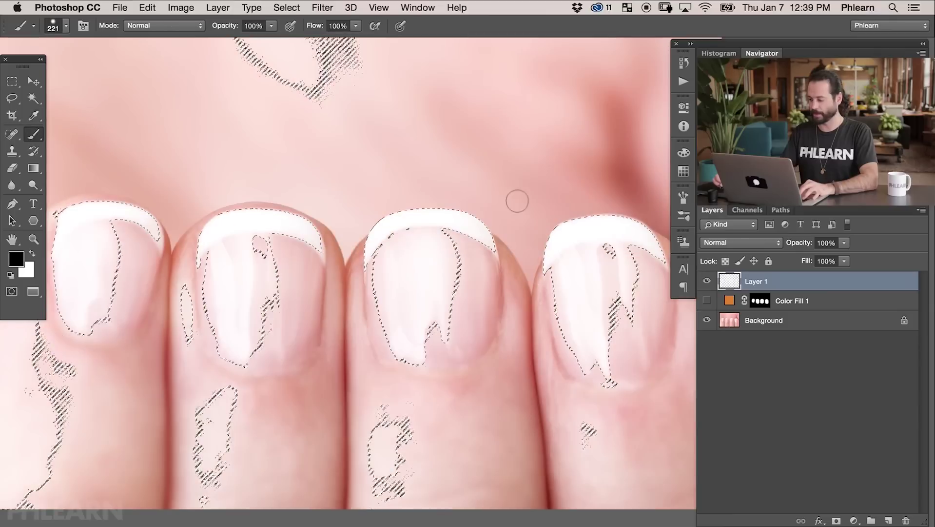
key("super+d")
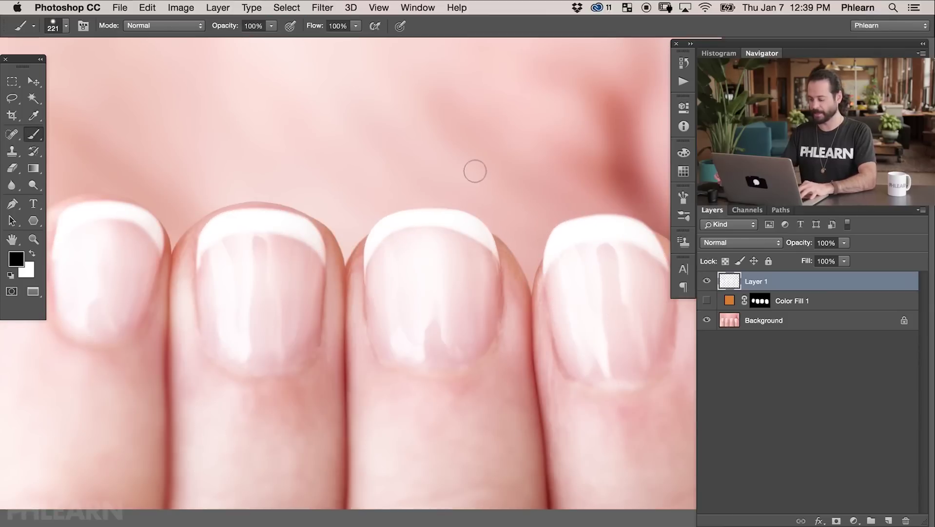
Step: Shift Layer 1 away from the nails to inspect the extracted highlights over the photo, and move it back into place
key("super+minus")
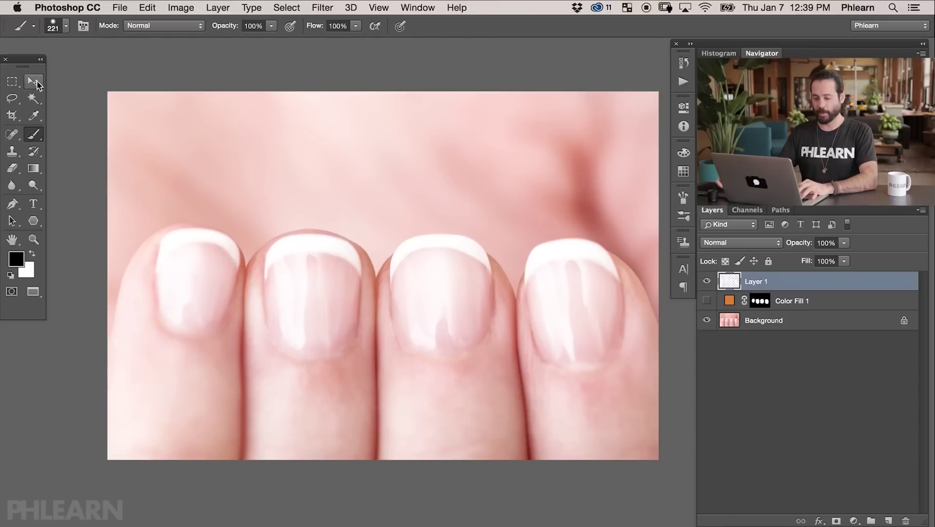
key("v")
left_click_drag(413, 324, 425, 262)
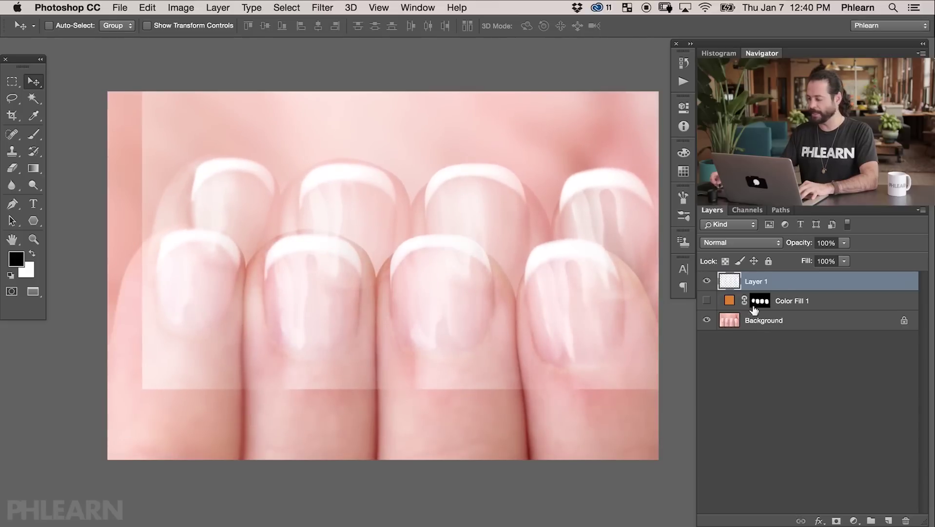
left_click(707, 300)
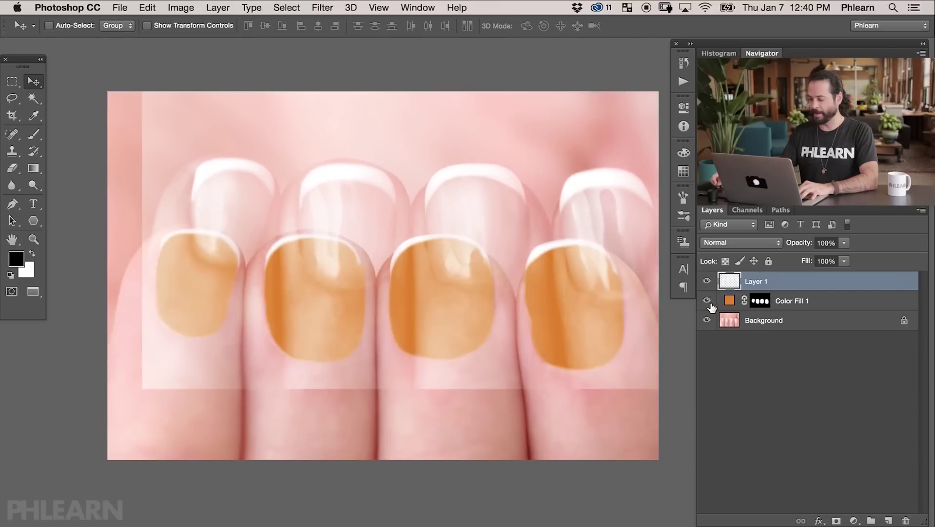
left_click(707, 301)
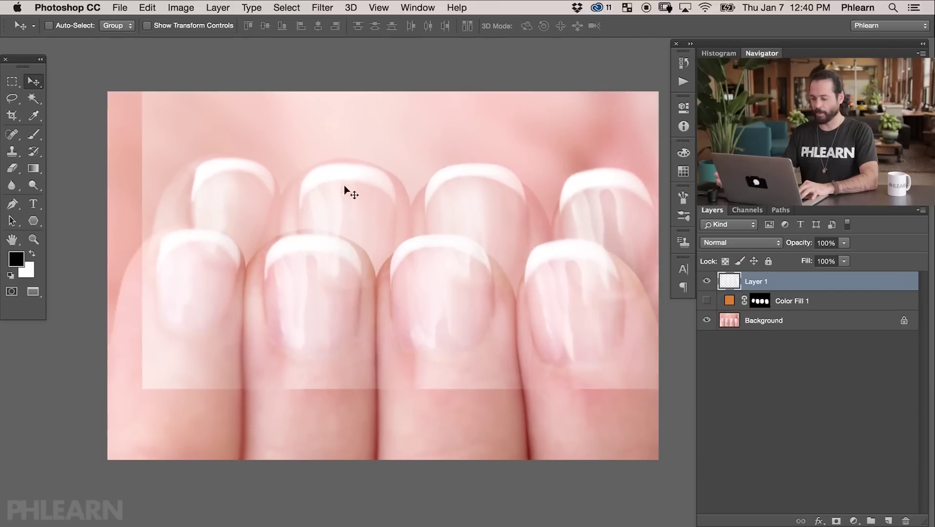
left_click_drag(441, 133, 451, 204)
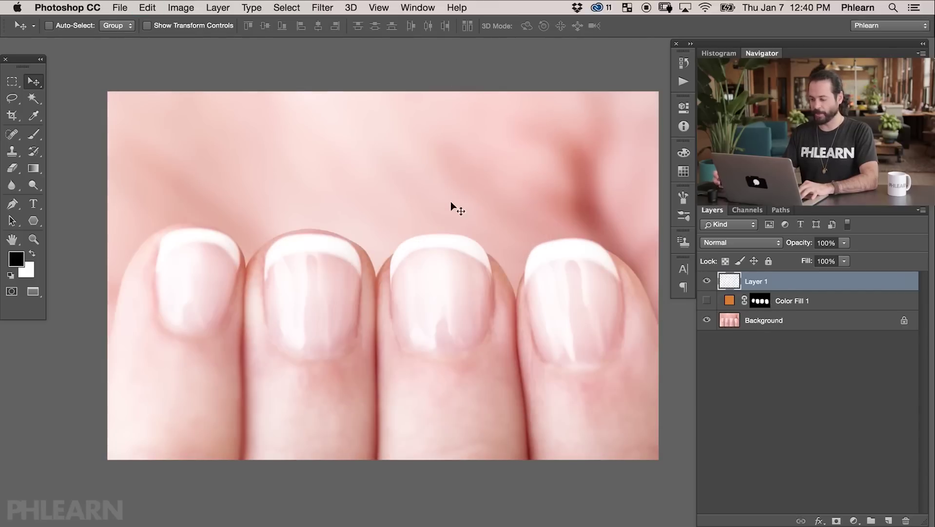
Step: Show the Color Fill 1 layer and clip Layer 1 to it so the highlights affect only the nails
left_click(708, 301)
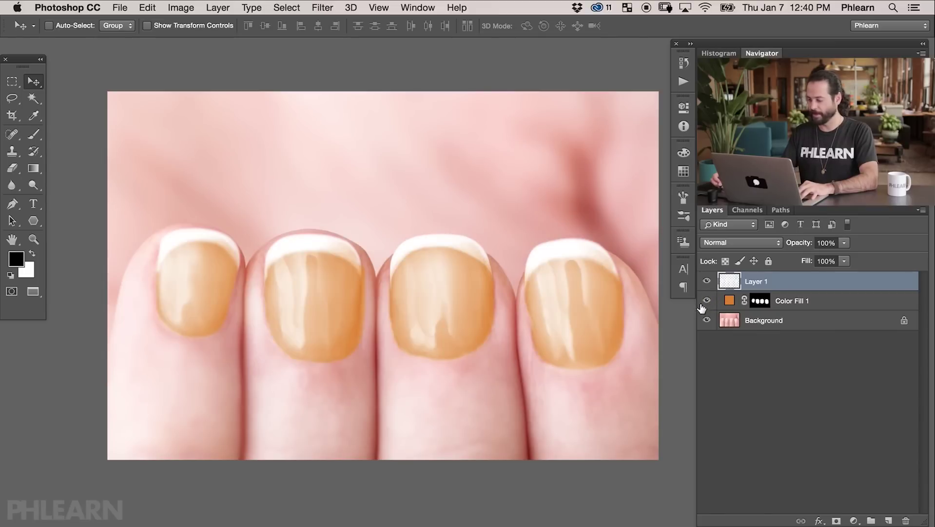
left_click(707, 282)
left_click(706, 282)
left_click(706, 282)
left_click(705, 282)
left_click(706, 283)
left_click(706, 283)
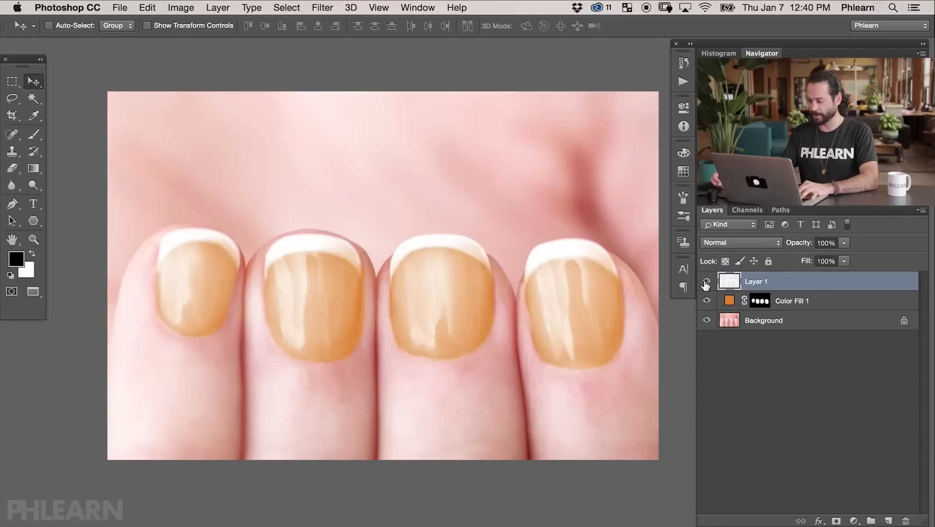
right_click(810, 284)
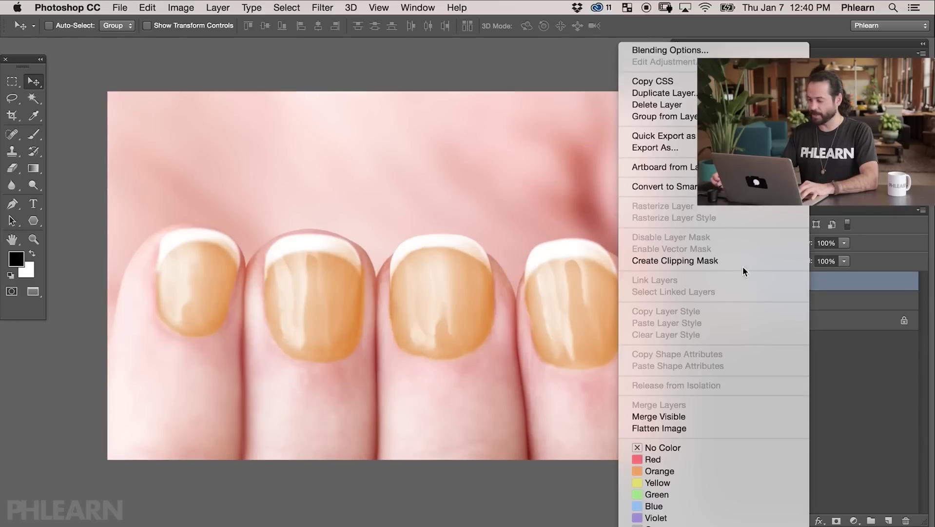
left_click(716, 260)
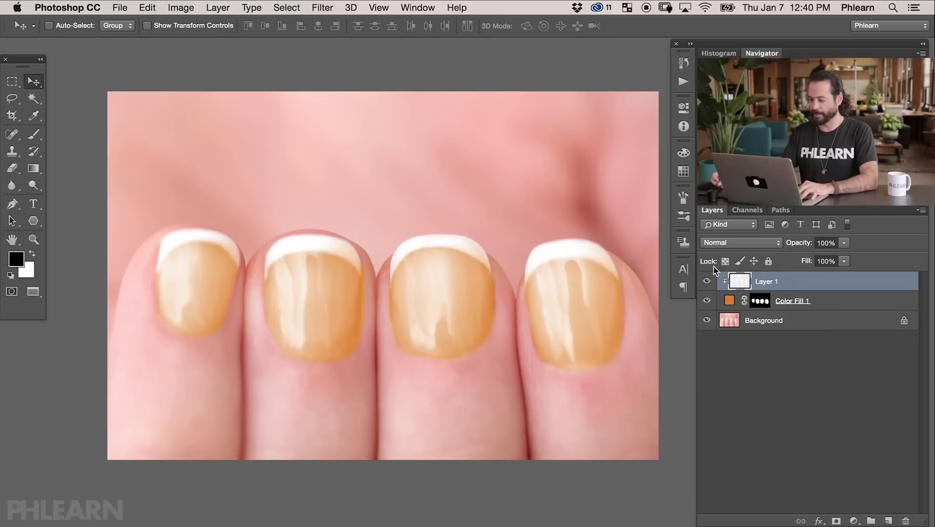
Step: Compare the nails with and without the clipped highlights and the color fill
left_click(714, 285)
left_click(714, 285)
left_click(714, 284)
left_click(715, 285)
left_click(707, 301)
left_click(707, 301)
left_click(707, 301)
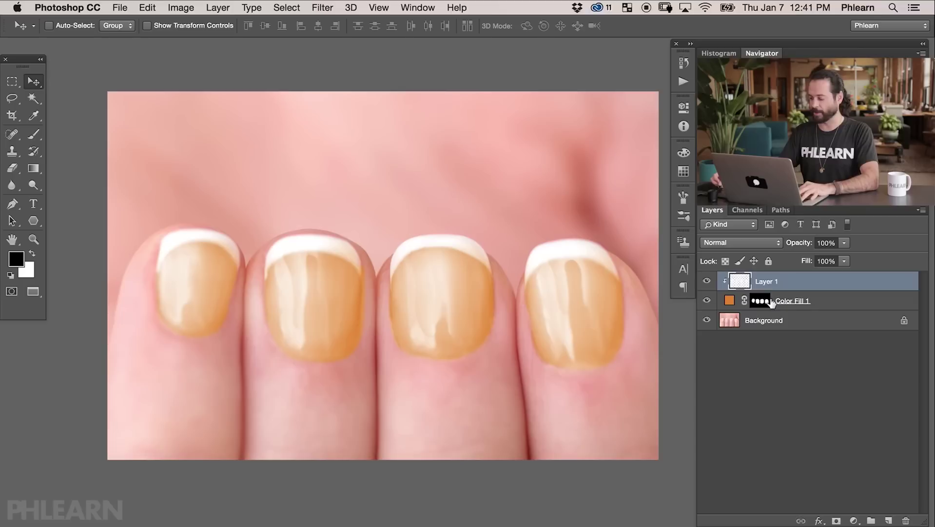
Step: Try several hues for the Color Fill 1 layer and set its color to the pink da2d87
double_click(730, 301)
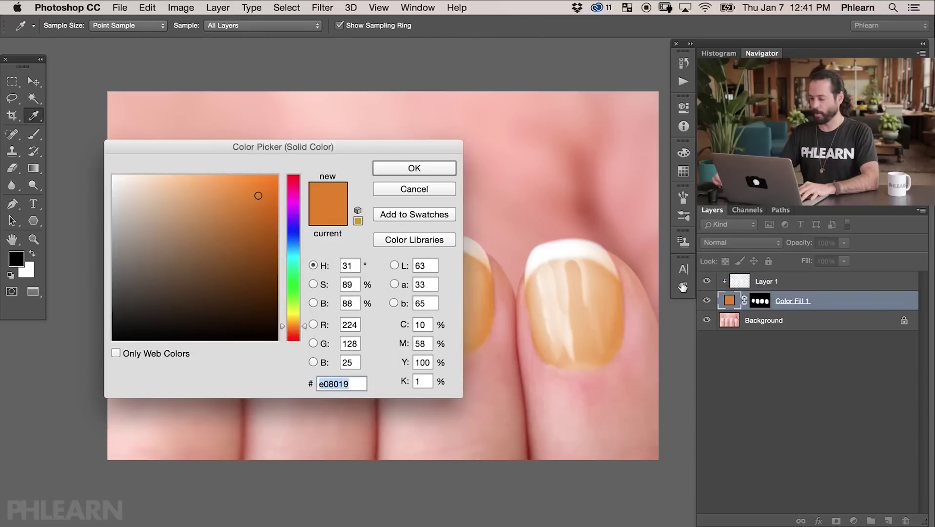
left_click_drag(379, 147, 424, 288)
scroll(411, 119, "down", 3)
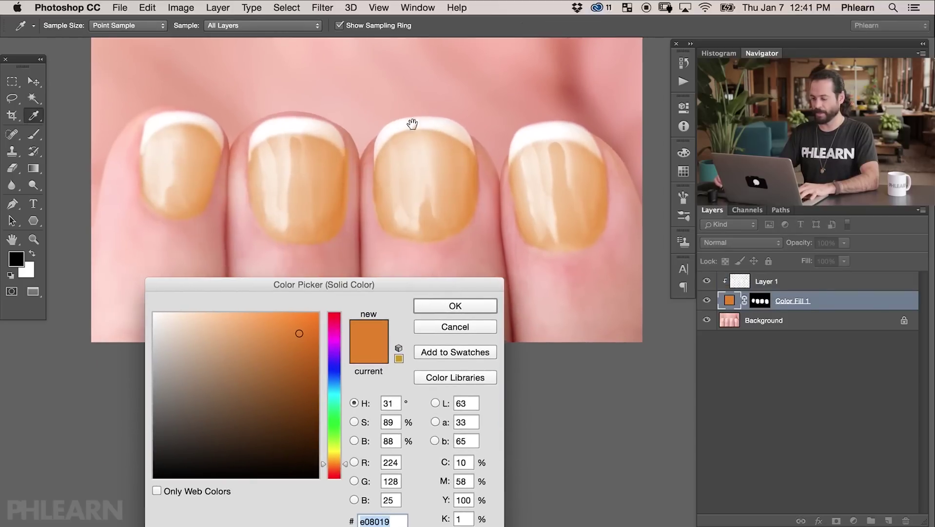
left_click(335, 460)
left_click(278, 365)
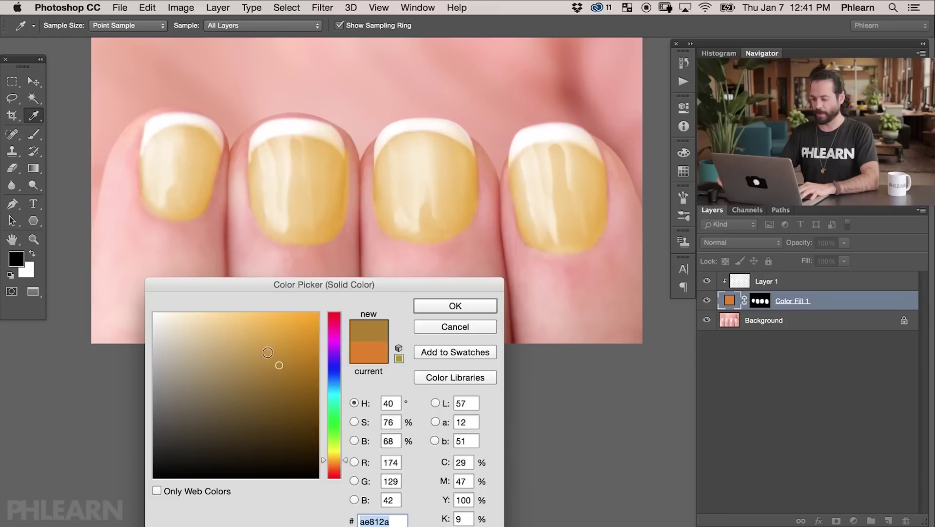
left_click(230, 346)
mouse_move(260, 370)
left_mouse_down()
mouse_move(307, 359)
mouse_move(318, 344)
mouse_move(313, 327)
mouse_move(293, 327)
mouse_move(310, 341)
left_mouse_up()
left_click_drag(334, 459, 336, 472)
mouse_move(303, 342)
left_mouse_down()
mouse_move(274, 328)
mouse_move(300, 329)
left_mouse_up()
left_click_drag(335, 387, 334, 376)
left_click_drag(267, 381, 299, 390)
mouse_move(331, 422)
left_mouse_down()
mouse_move(334, 404)
mouse_move(340, 474)
left_mouse_up()
left_click_drag(308, 356, 314, 334)
left_click(323, 326)
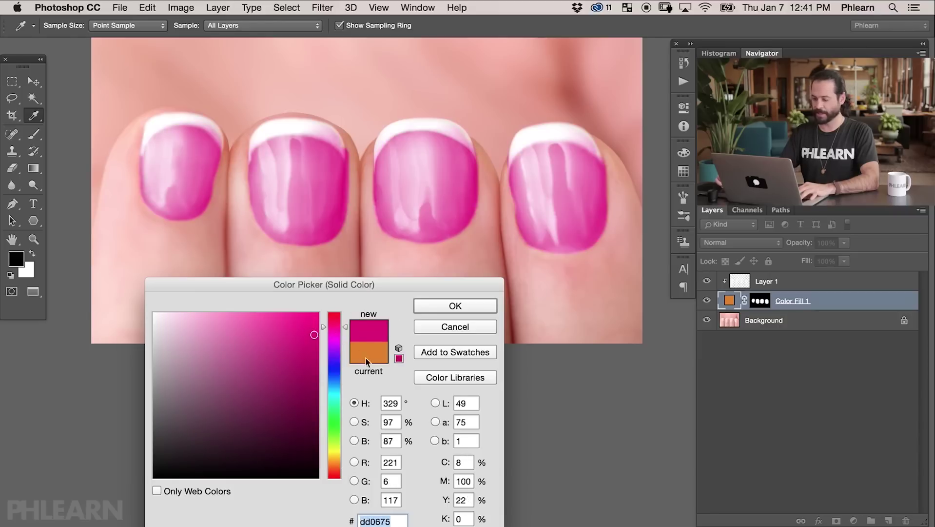
left_click_drag(292, 335, 284, 336)
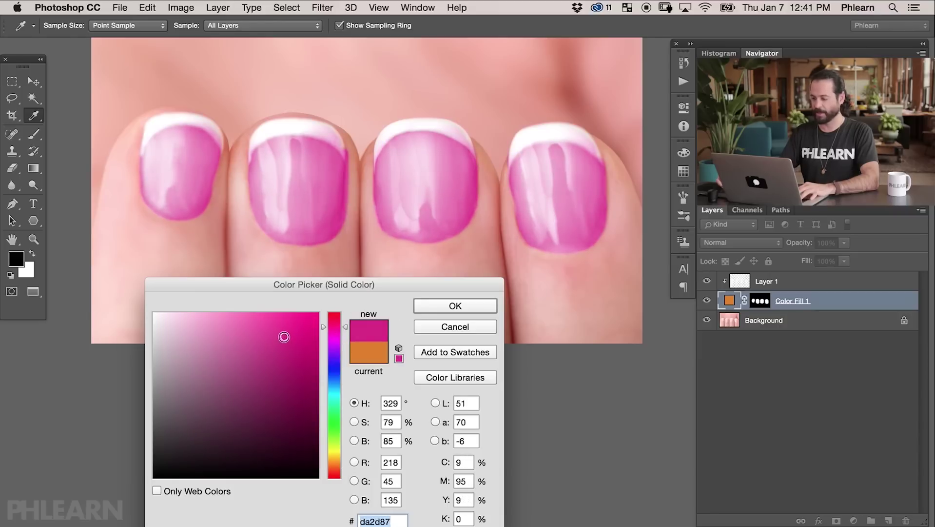
left_click(463, 305)
scroll(384, 325, "up", 5)
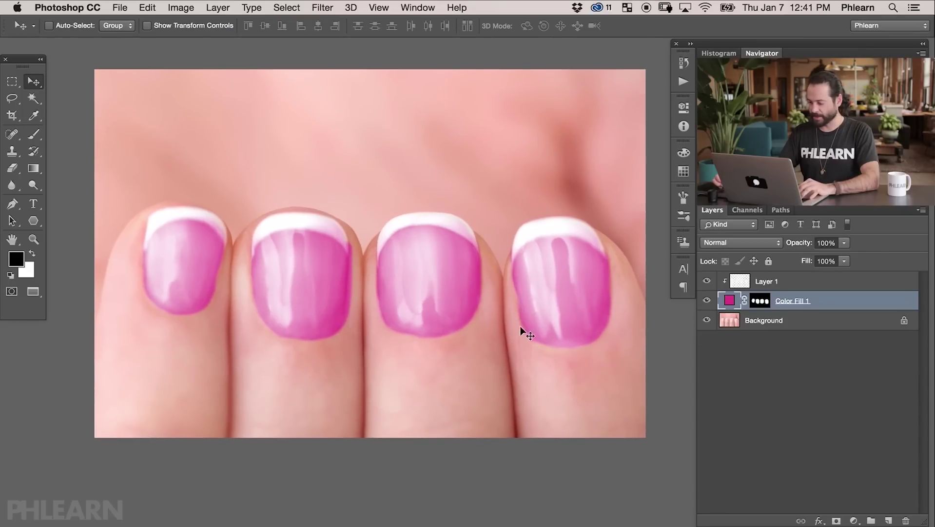
left_click(707, 302)
left_click(707, 302)
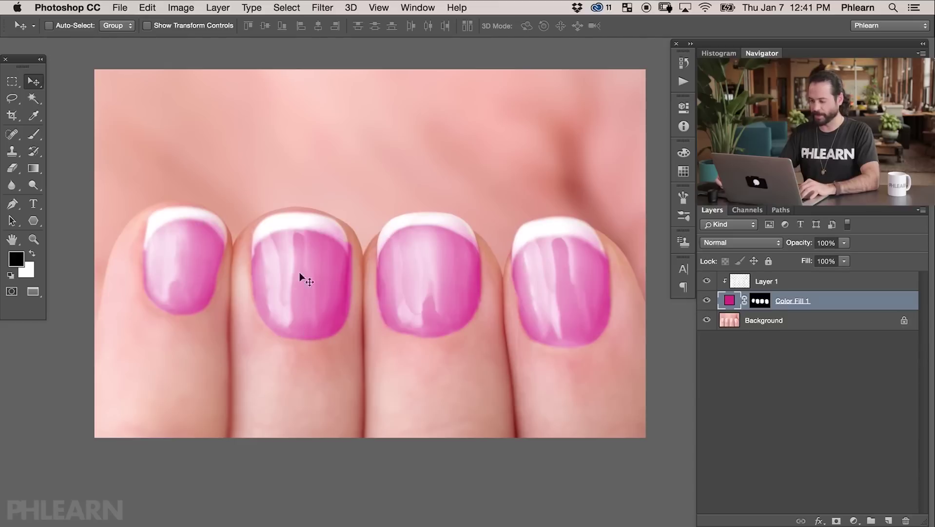
Step: Soften the Color Fill 1 mask with a Gaussian Blur of 31.7 pixels
left_click(759, 302)
left_click(326, 7)
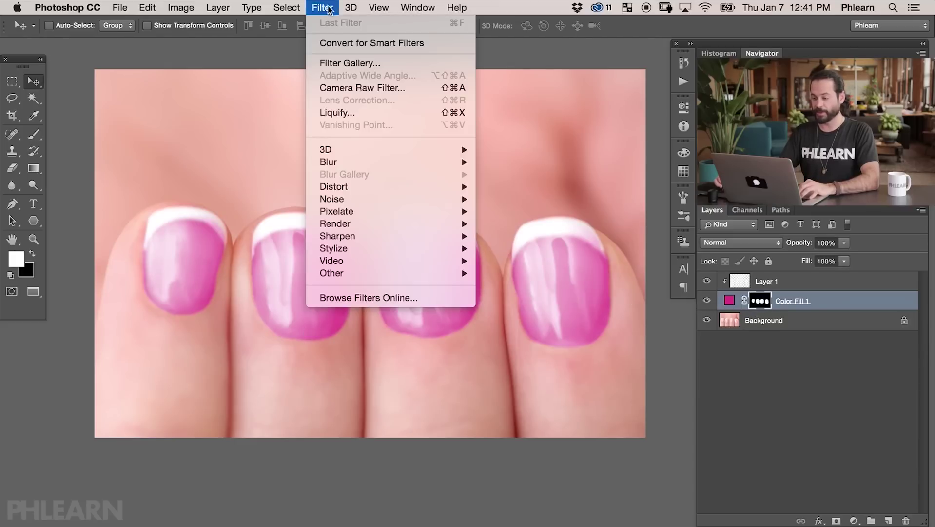
mouse_move(356, 162)
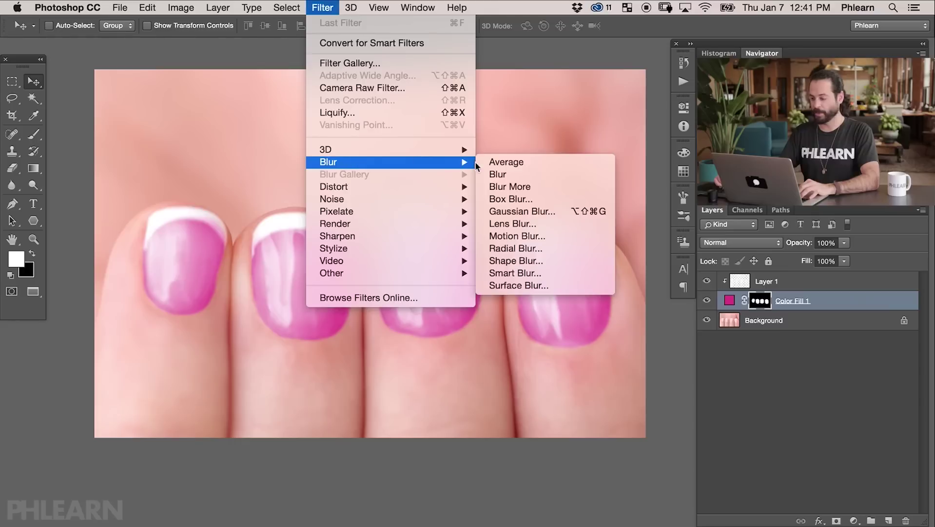
left_click(532, 211)
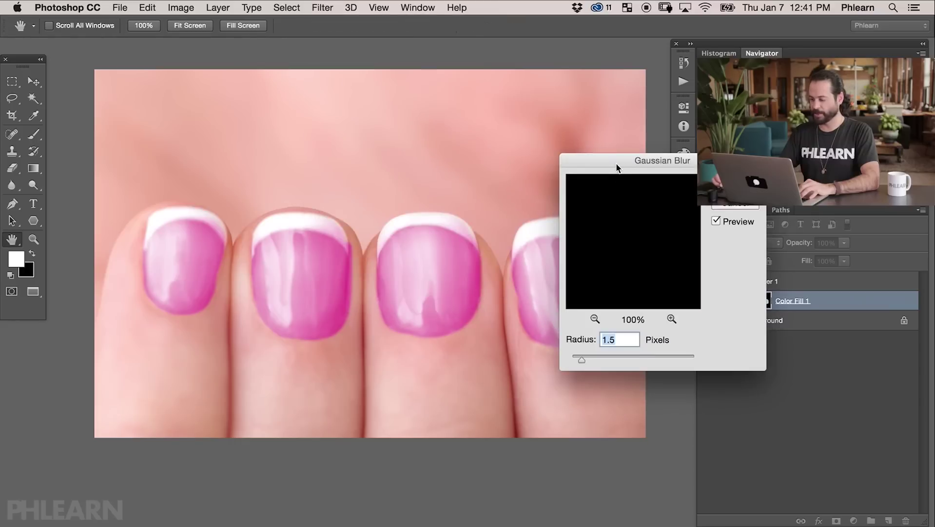
left_click_drag(617, 167, 549, 165)
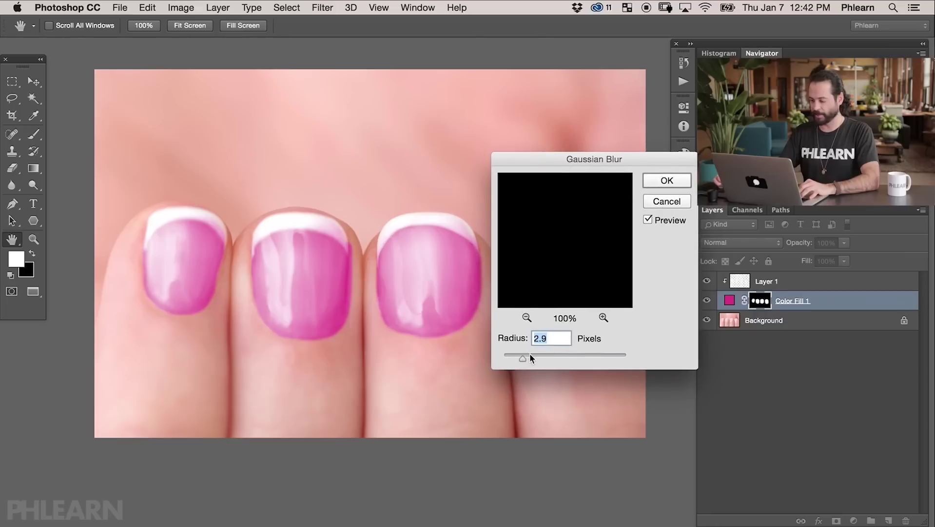
left_click(569, 357)
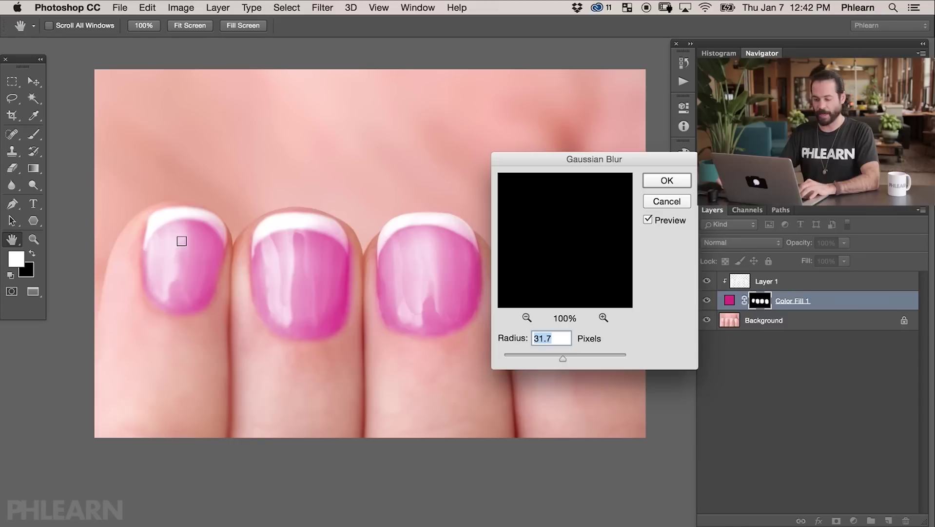
left_click(666, 181)
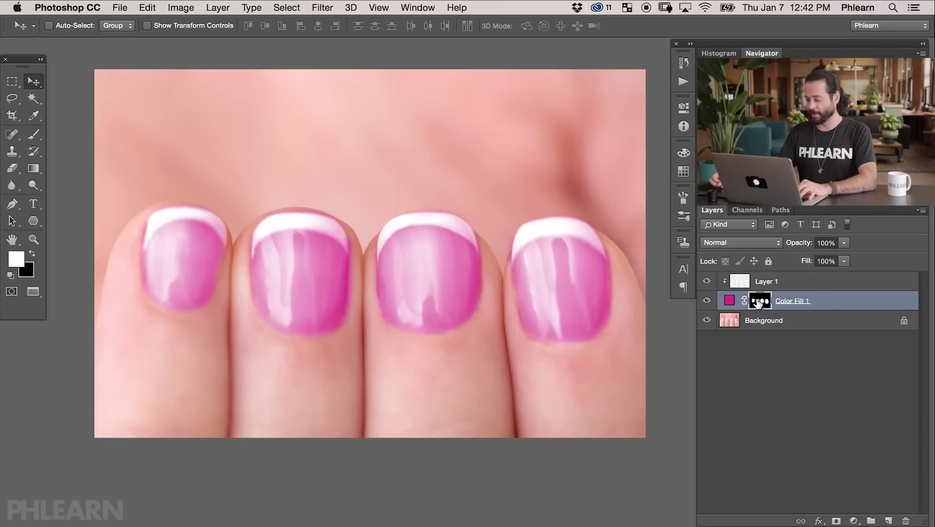
Step: Brush the Color Fill 1 mask in black along the nail edges to clean up color spilling onto the skin, and switch to white
key("b")
key("x")
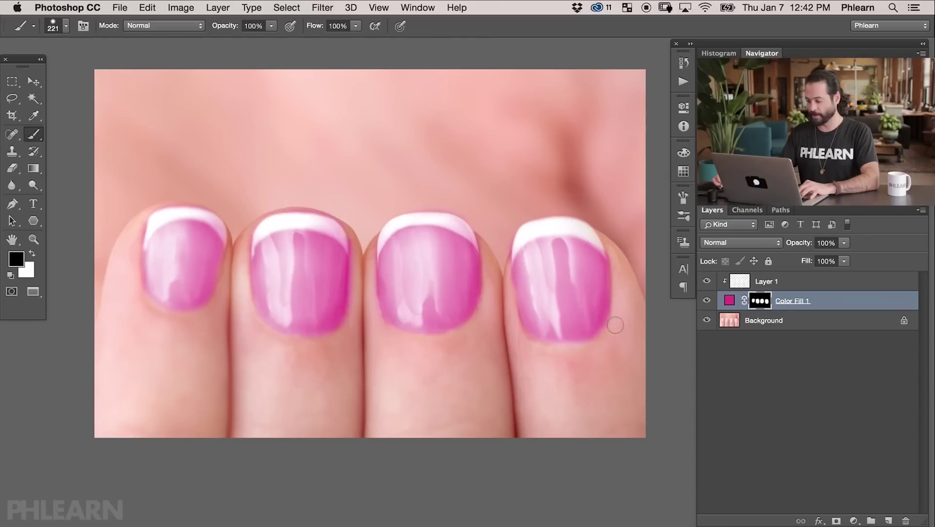
left_click_drag(576, 304, 598, 303)
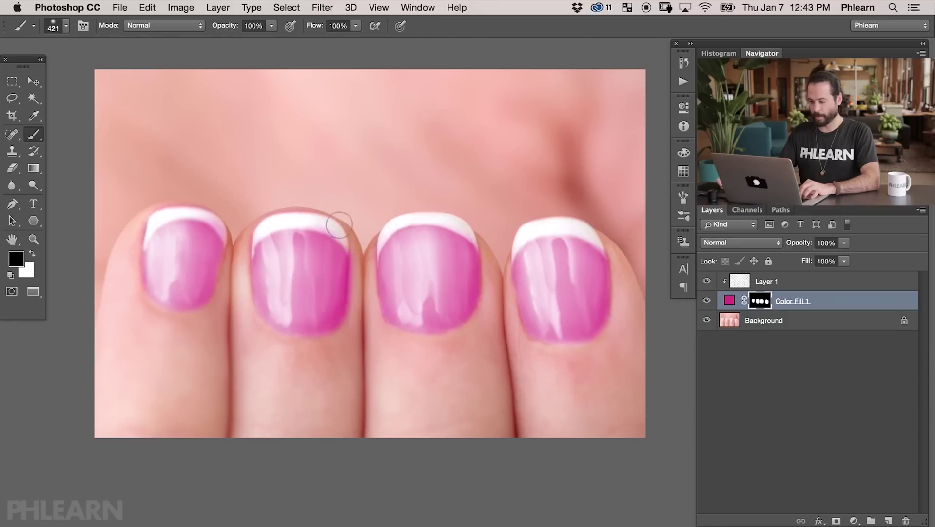
mouse_move(359, 266)
left_mouse_down()
mouse_move(351, 266)
mouse_move(357, 250)
left_mouse_up()
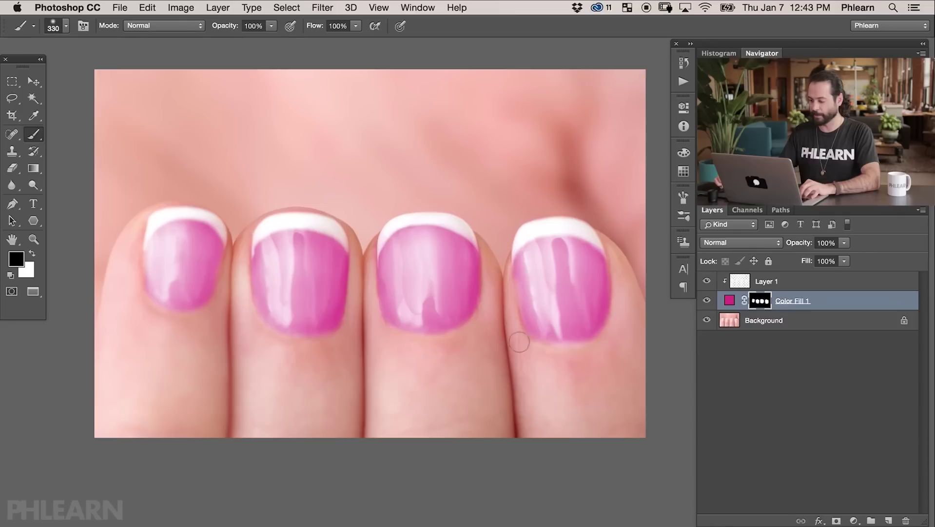
key("x")
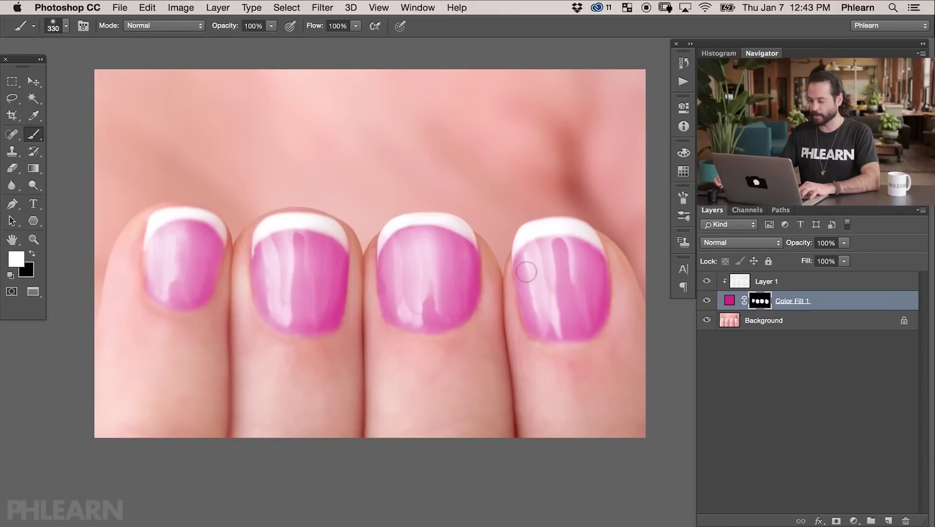